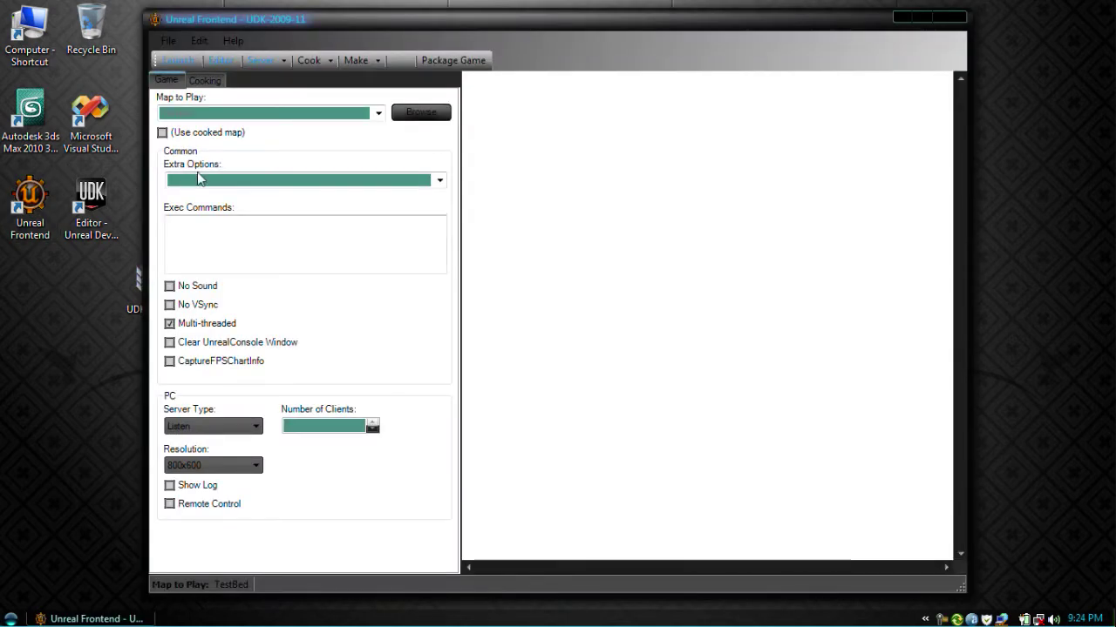
- Choose TestBed.udk from the UDK-2009-11 folder's Development\Src\DeathTouch\Content\Packages subfolder as the map to play
mouse_move(736, 27)
mouse_down()
mouse_move(717, 26)
mouse_move(738, 25)
mouse_up()
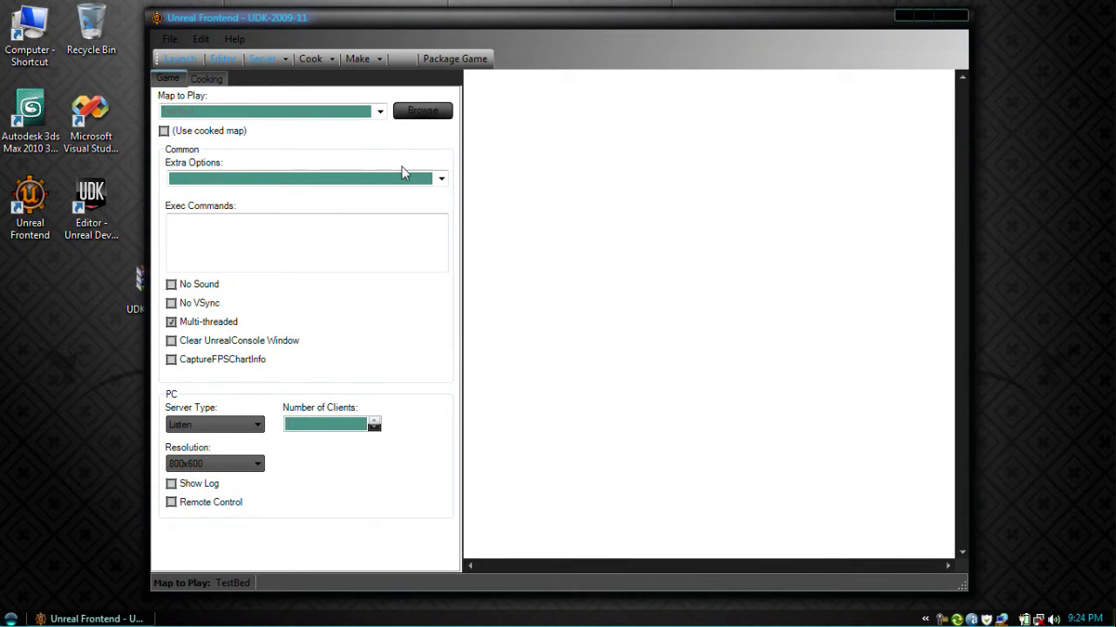
click(418, 111)
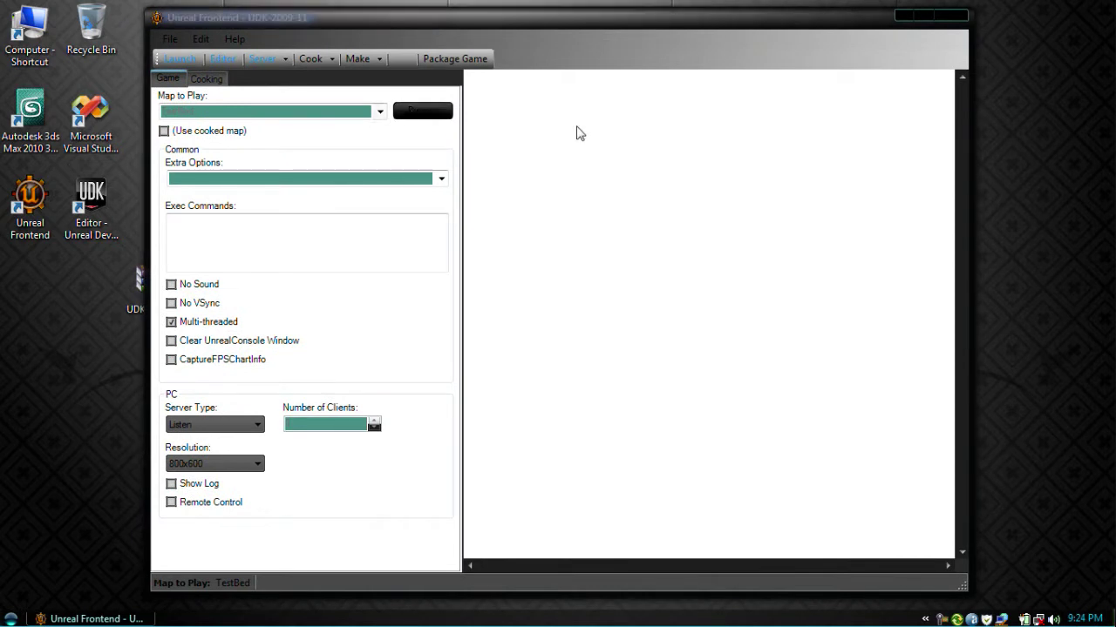
click(275, 69)
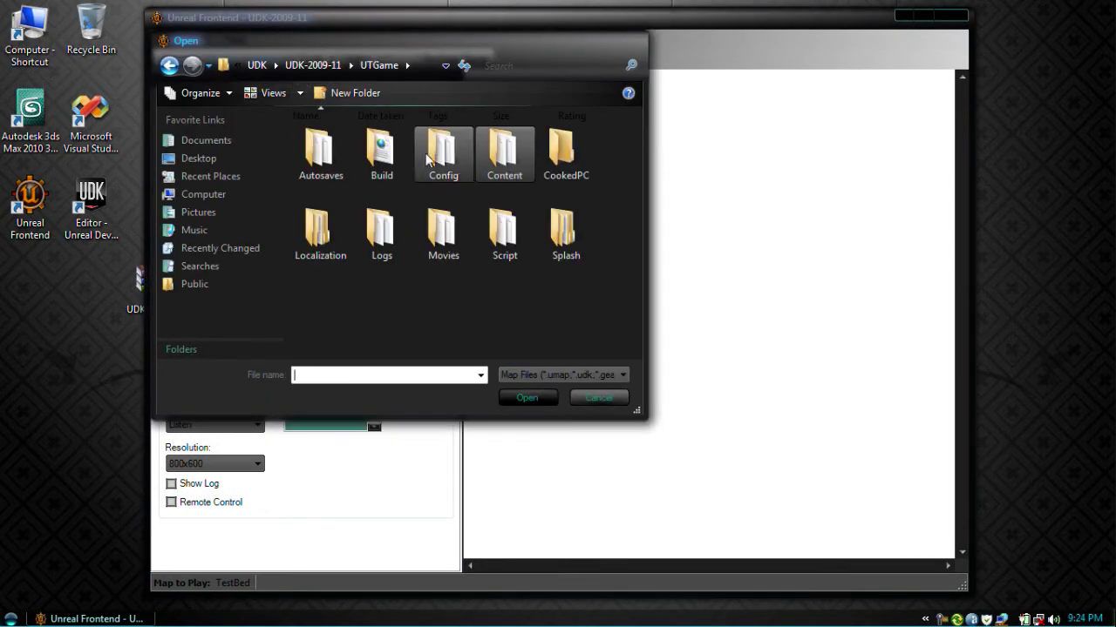
click(312, 64)
double_click(381, 157)
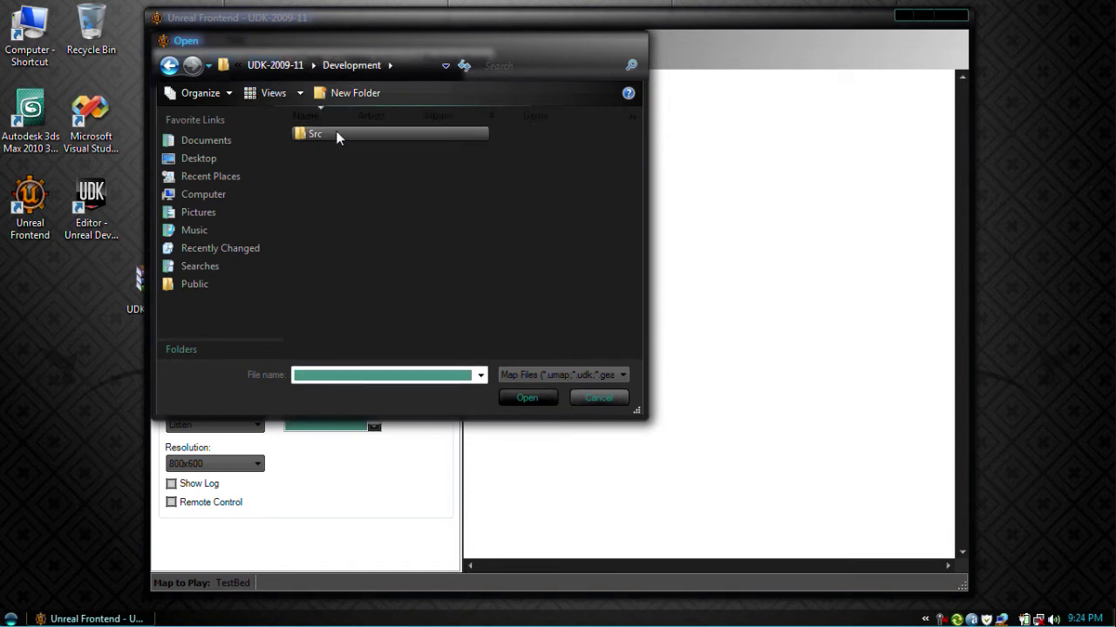
double_click(338, 136)
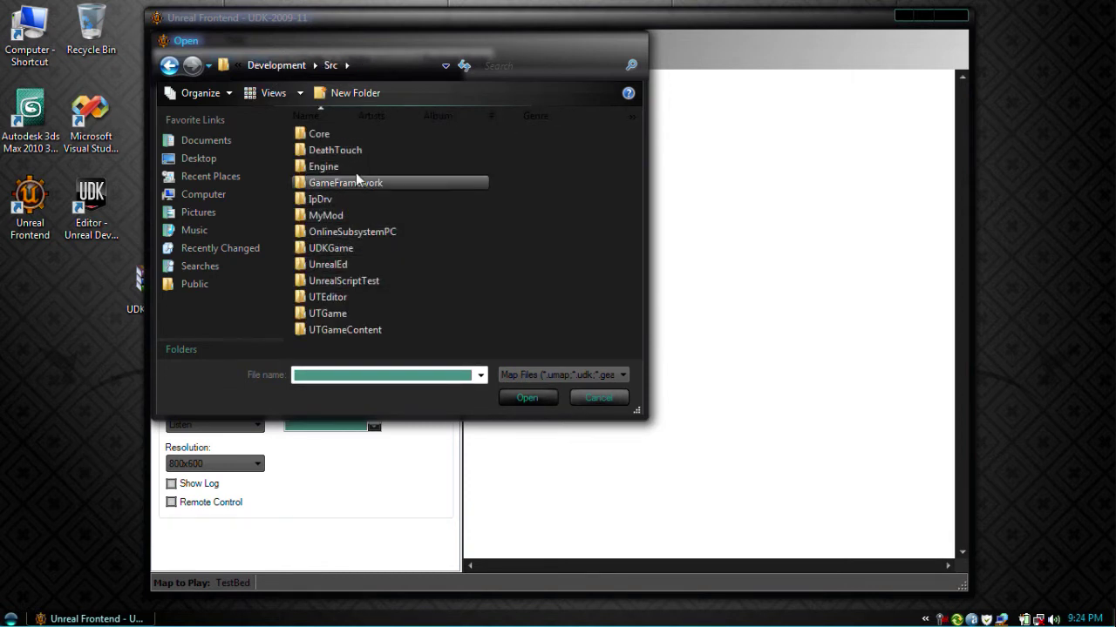
double_click(360, 149)
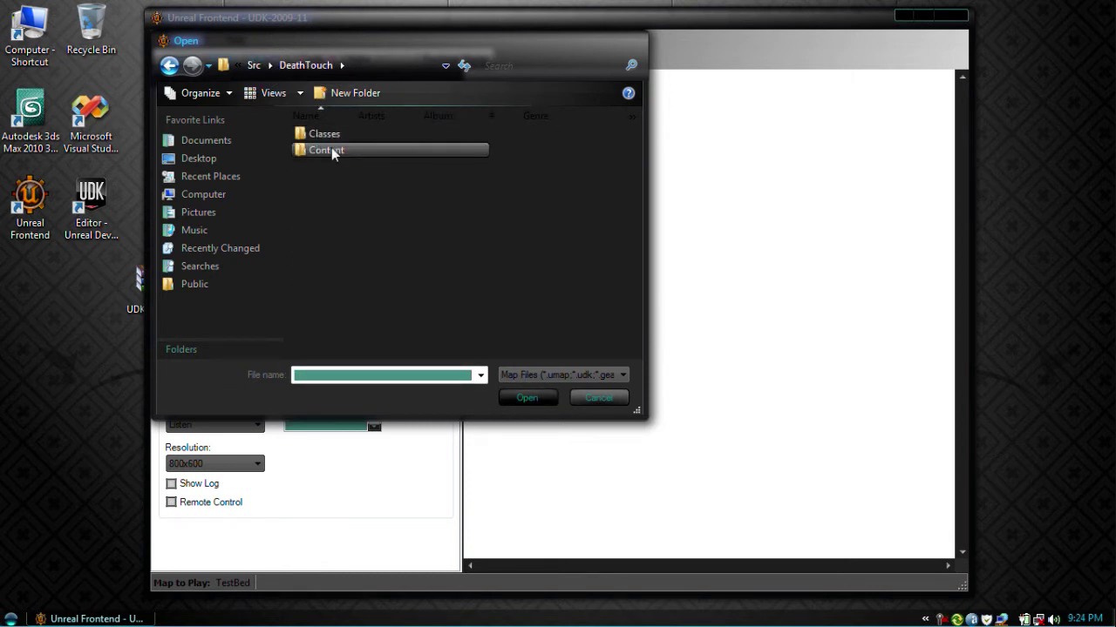
double_click(330, 149)
double_click(329, 138)
double_click(349, 135)
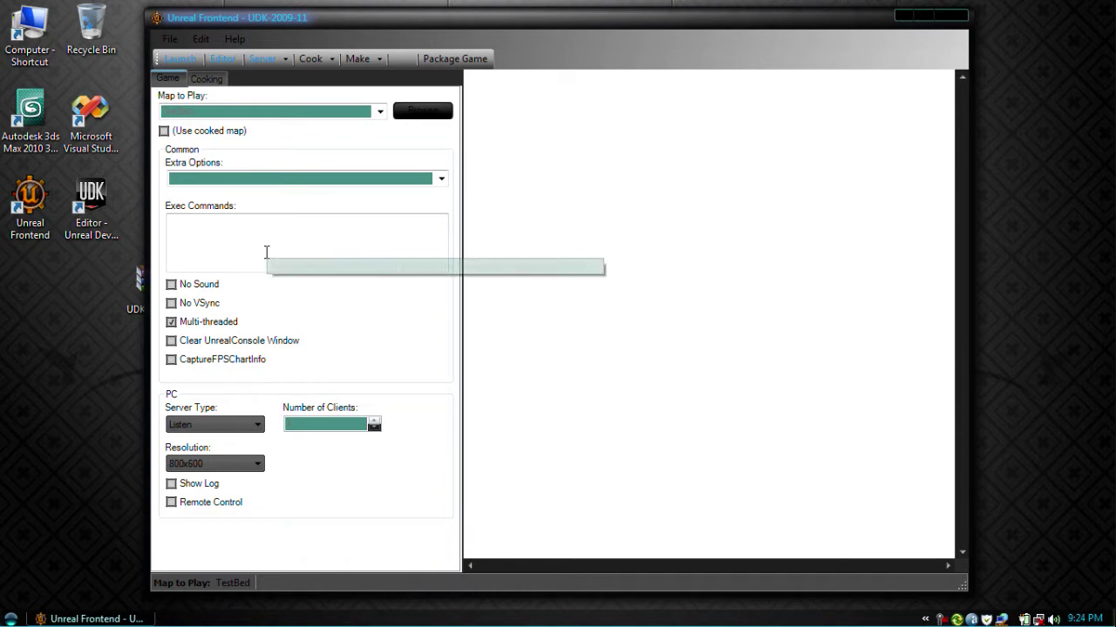
- Try to launch the game with the TestBed map and decline loading the default map instead
click(183, 62)
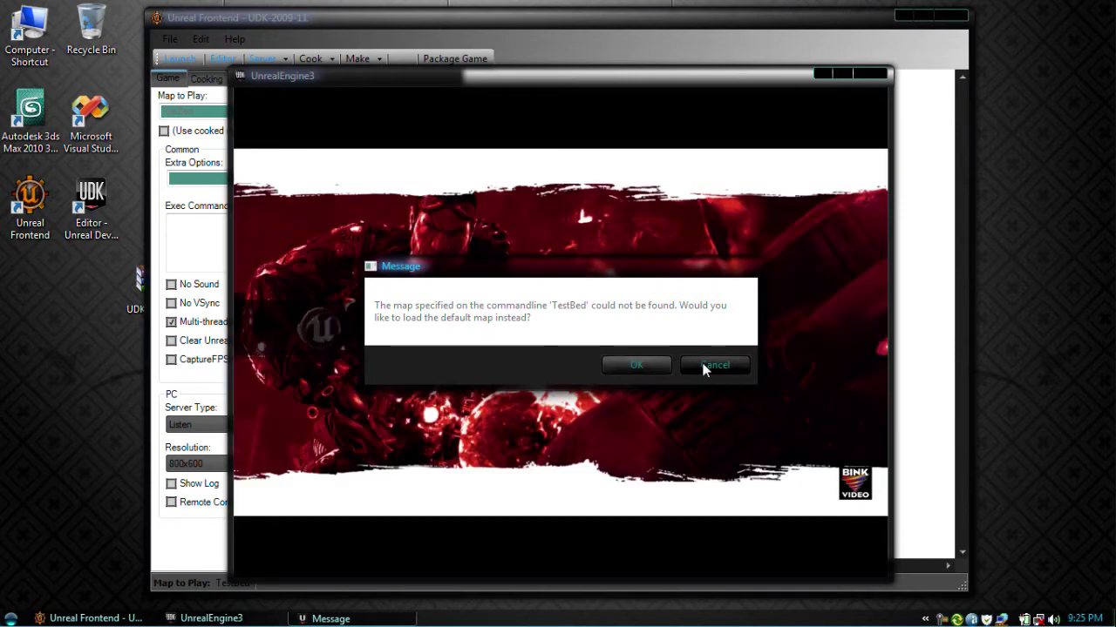
click(707, 366)
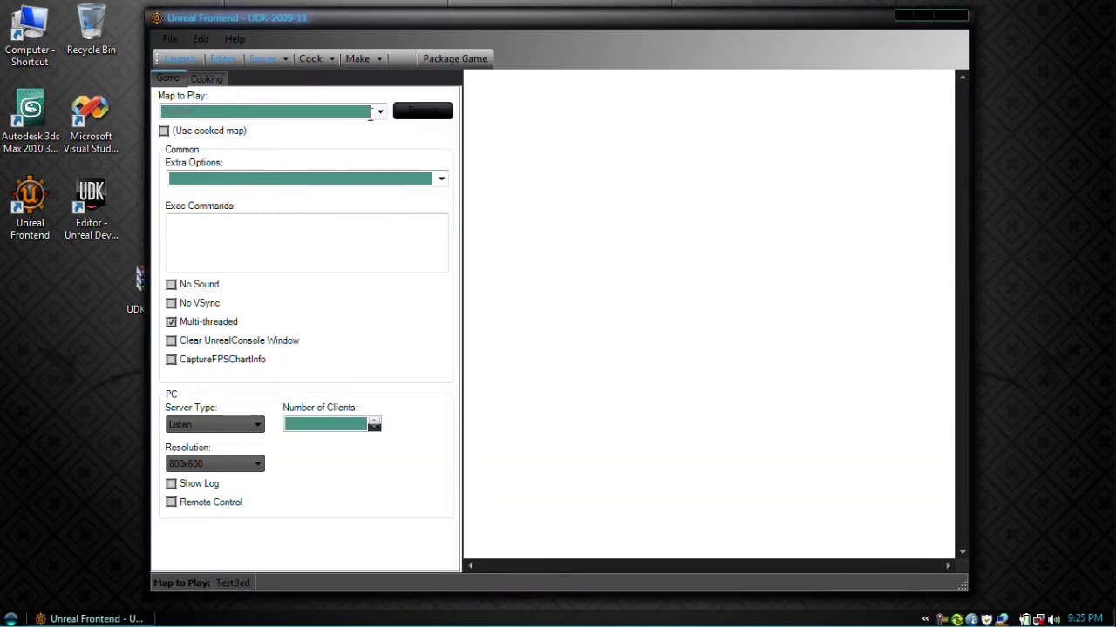
- Switch to Windows Explorer and copy TestBed.udk from C:\UDK\UDK-2009-11\Development\Src\DeathTouch\Content\Packages
click(10, 619)
click(221, 417)
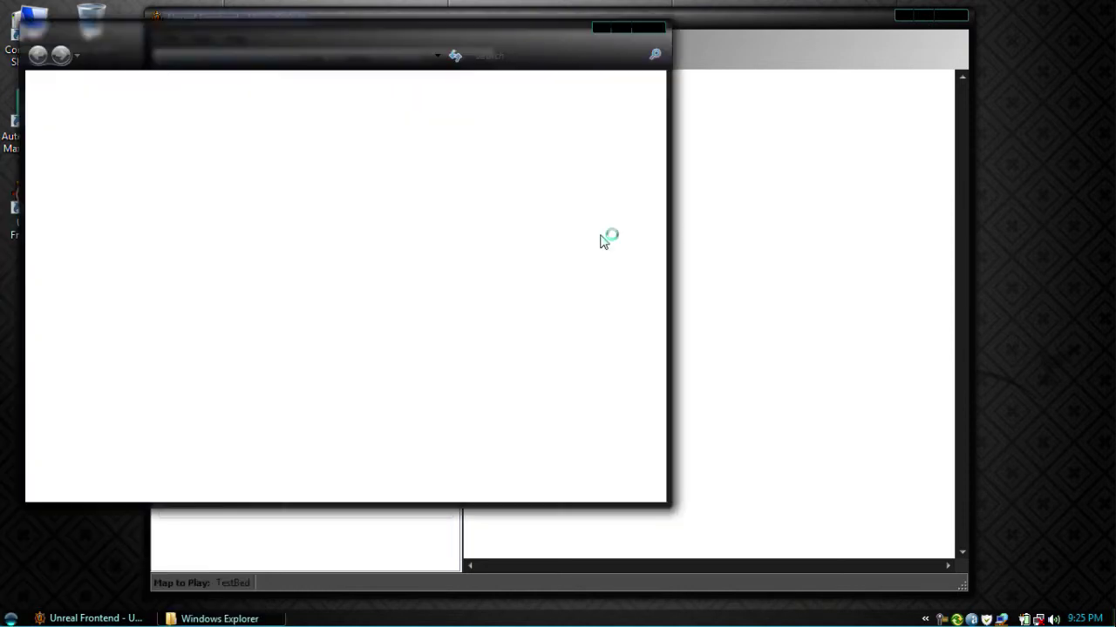
drag(343, 39, 723, 66)
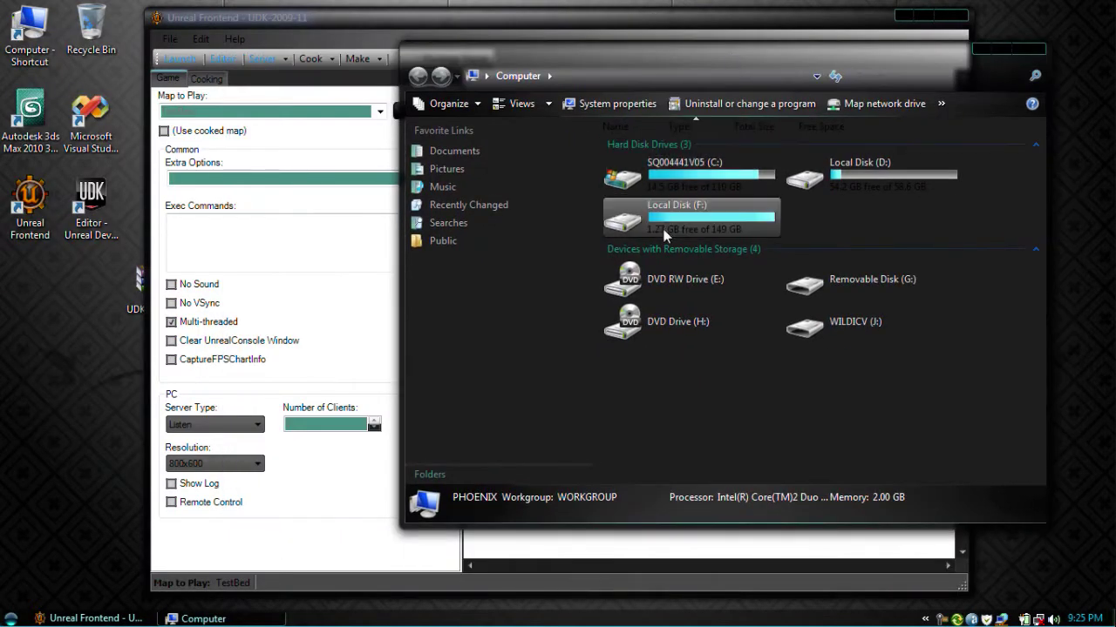
double_click(770, 161)
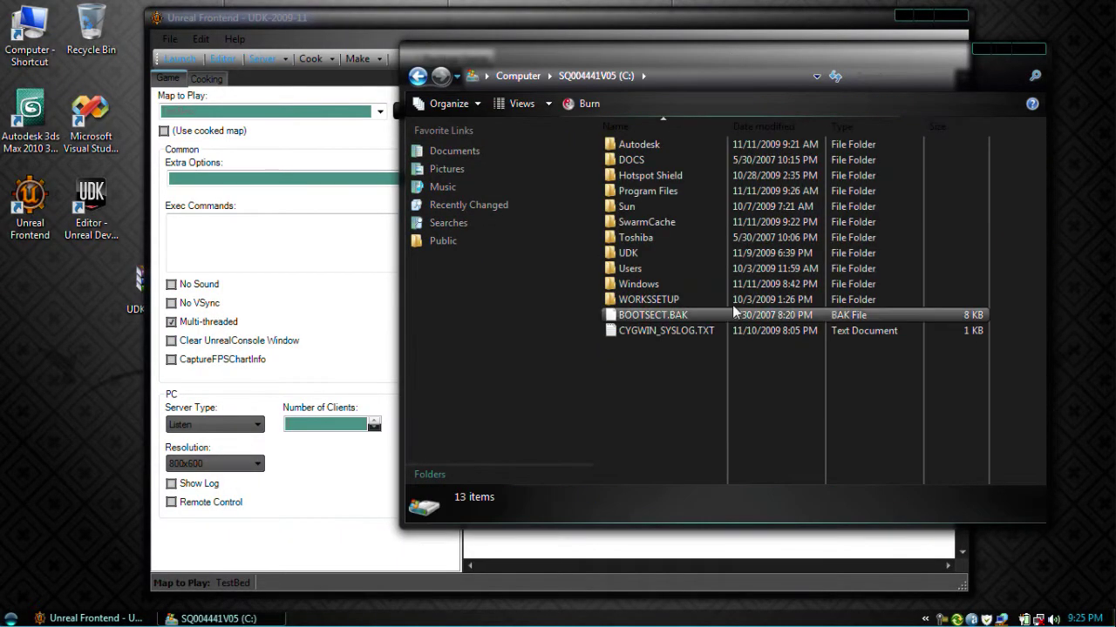
double_click(697, 251)
double_click(784, 154)
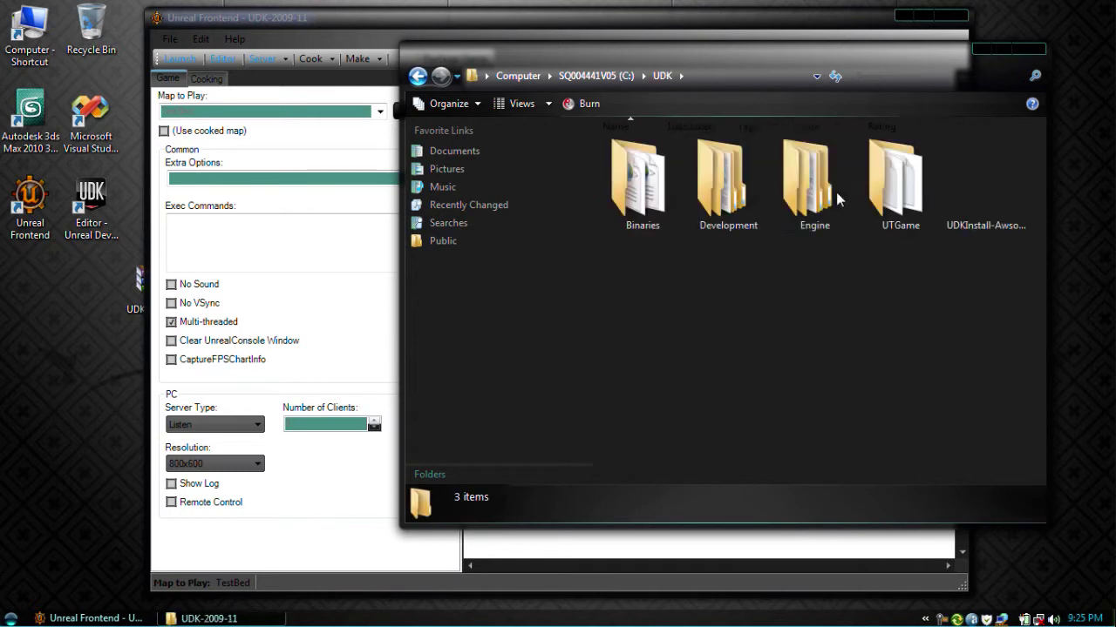
double_click(725, 185)
double_click(652, 147)
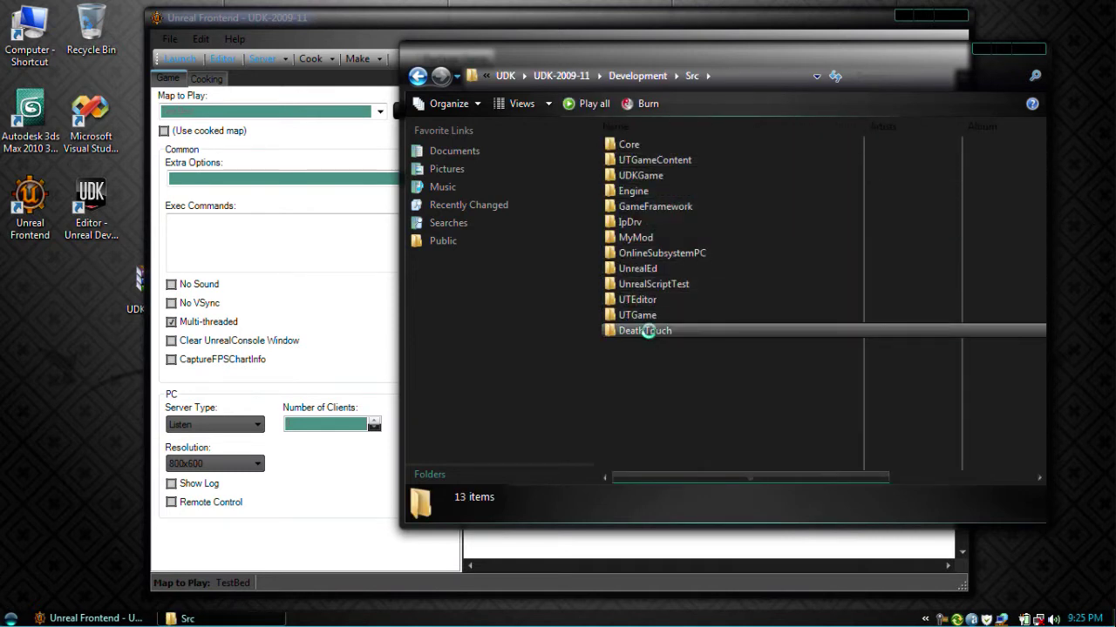
double_click(646, 330)
double_click(637, 162)
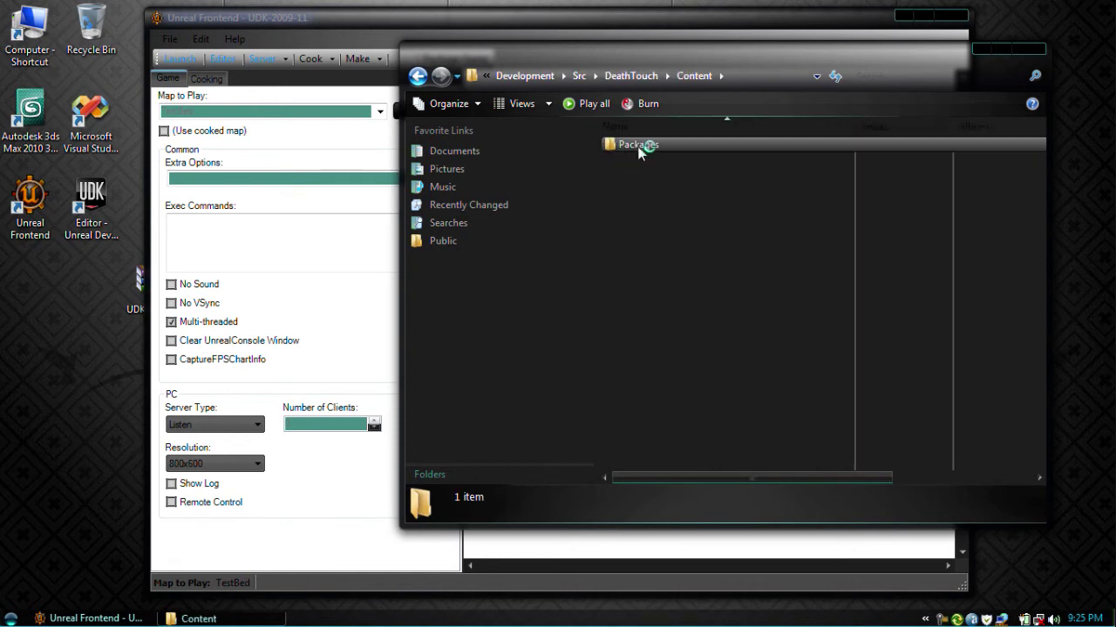
double_click(639, 147)
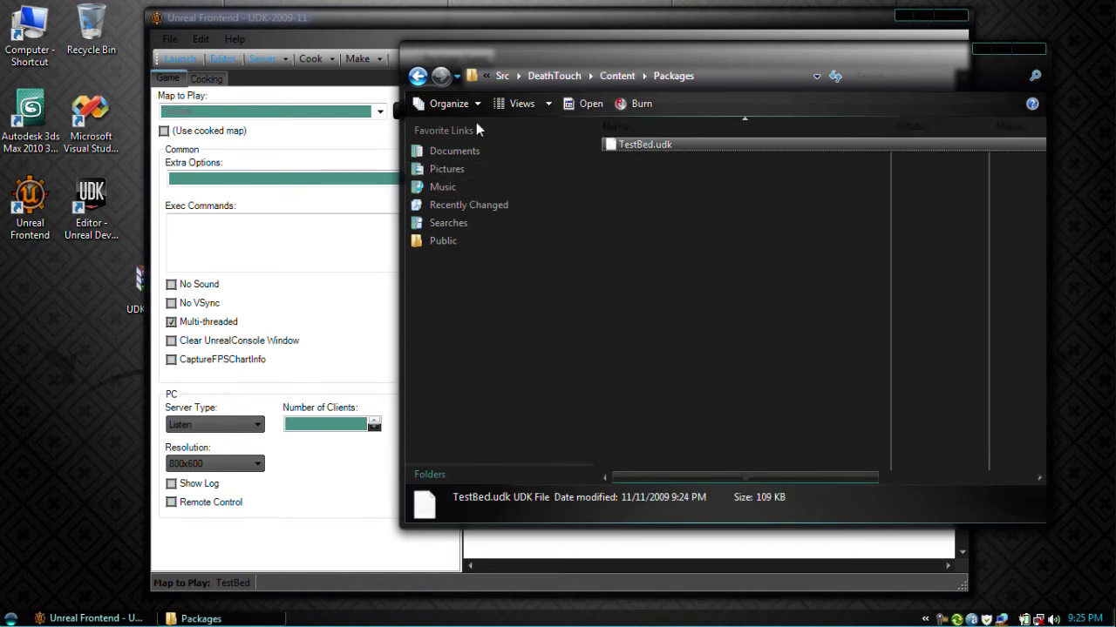
- Paste TestBed.udk into the UTGame\Content\Maps folder of UDK-2009-11
click(418, 76)
click(419, 78)
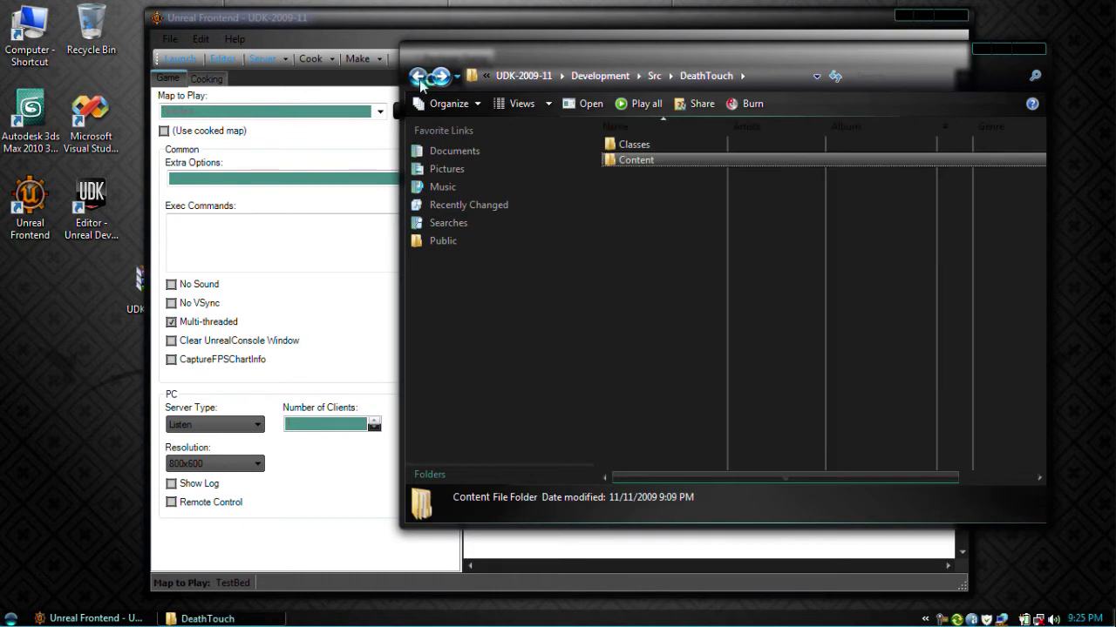
click(419, 78)
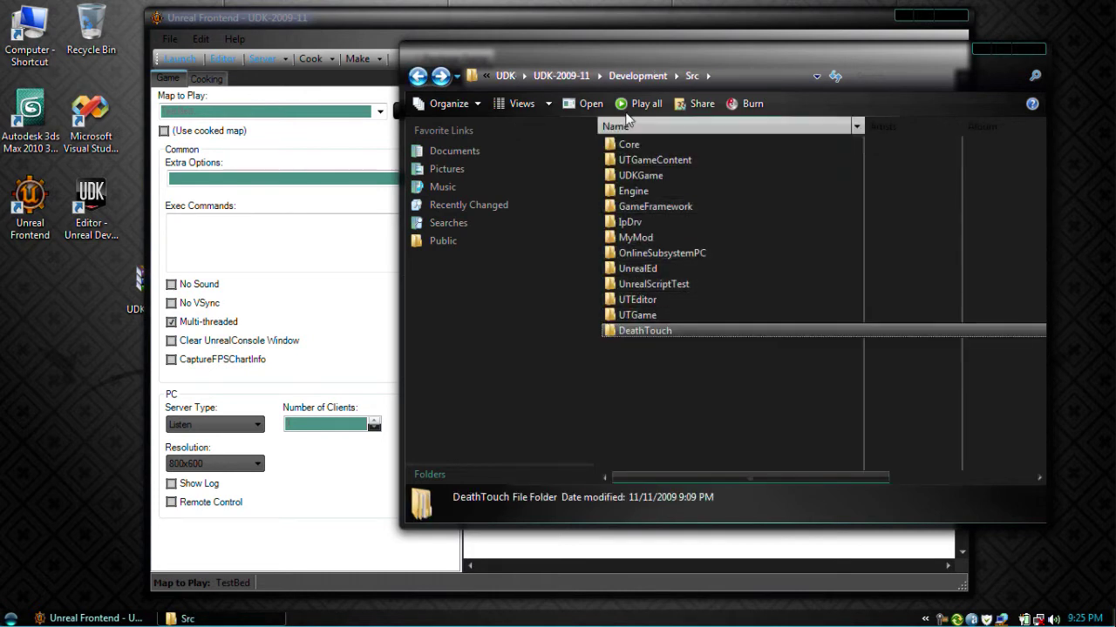
click(562, 76)
double_click(899, 183)
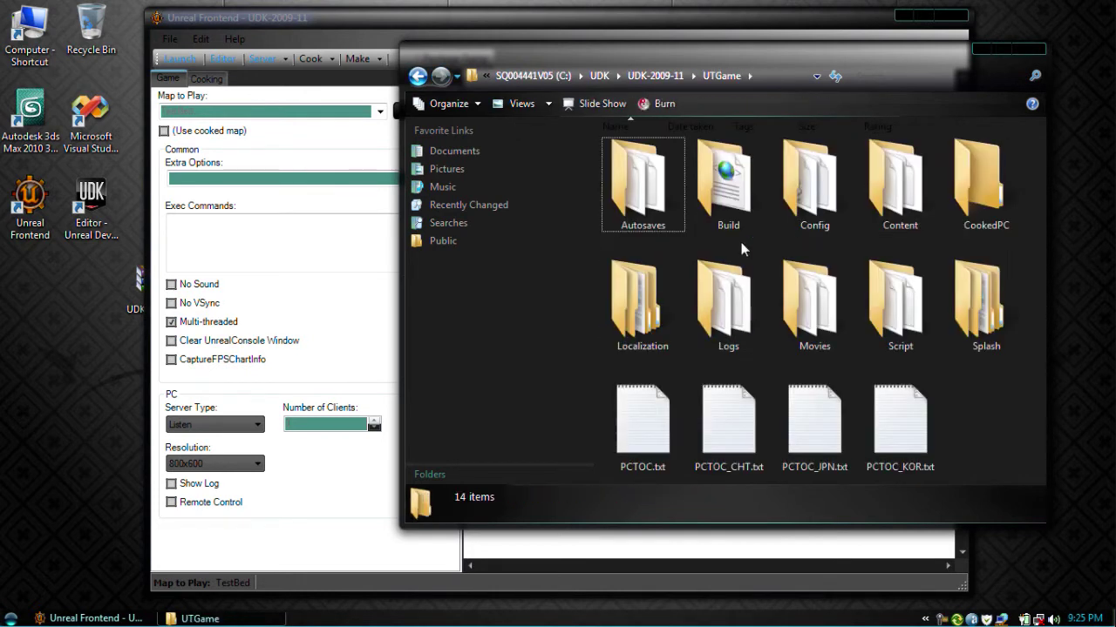
double_click(899, 183)
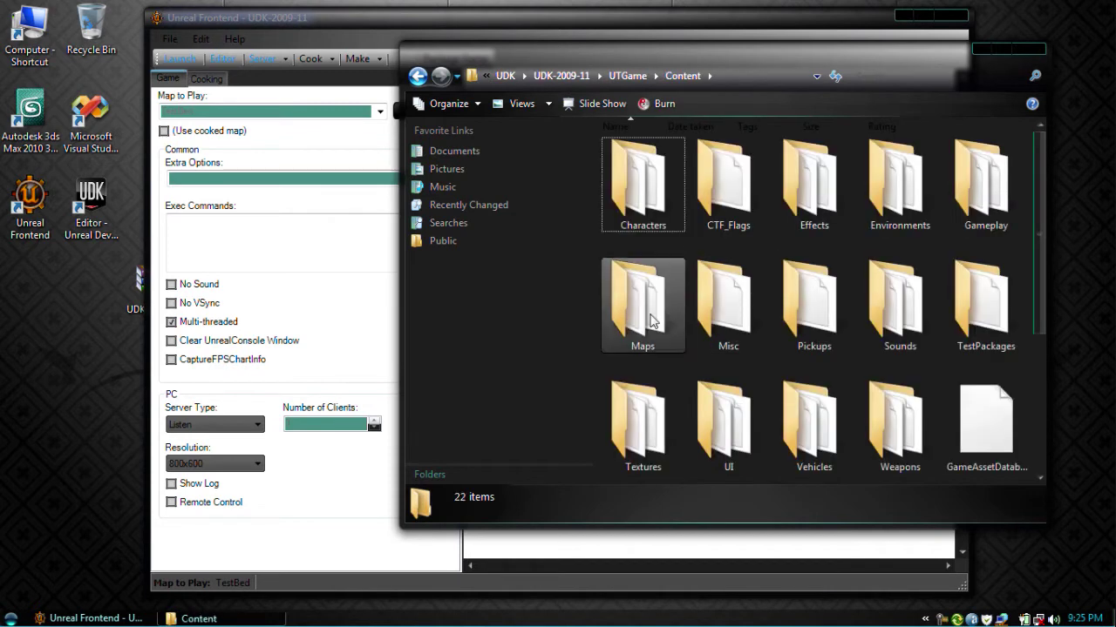
double_click(648, 324)
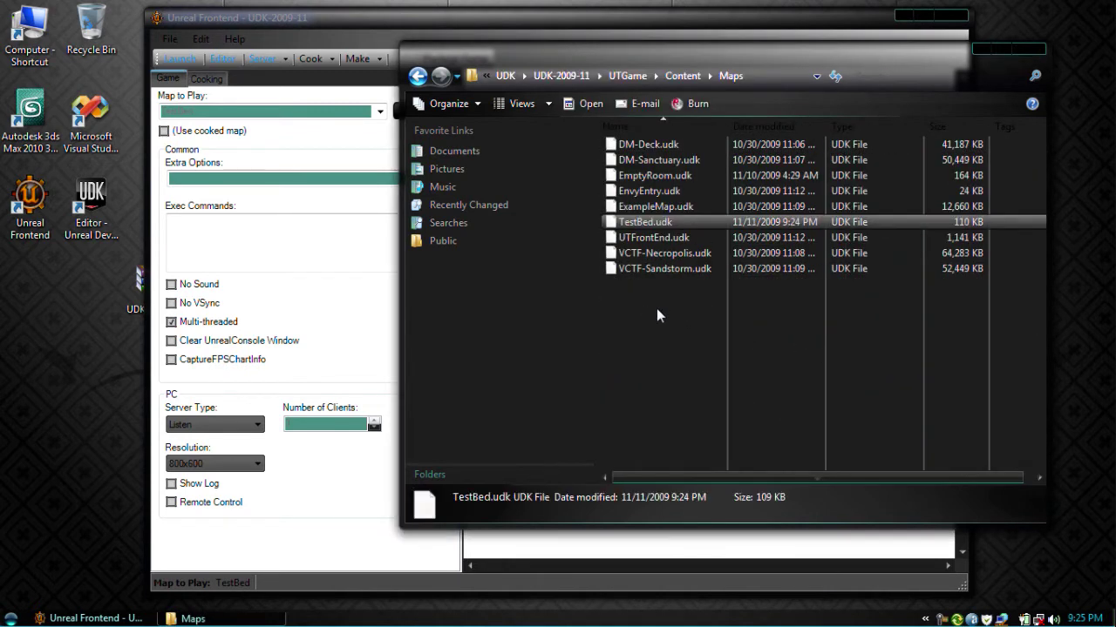
- Switch back to Unreal Frontend, choose TestBed.udk from UTGame\Content\Maps as the map to play and launch the game
click(296, 145)
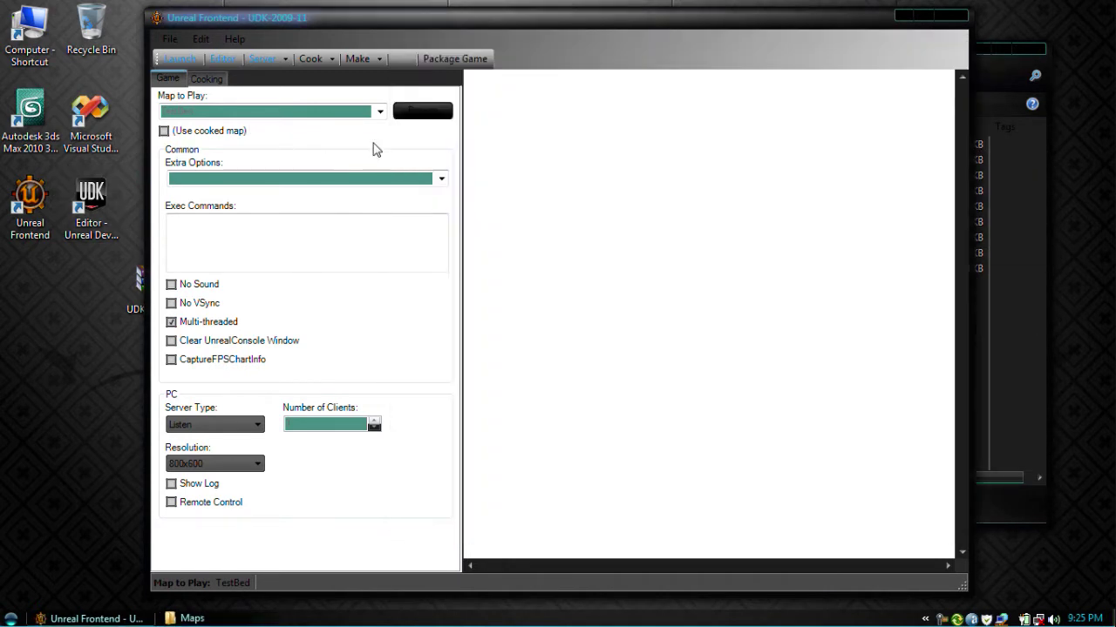
click(423, 111)
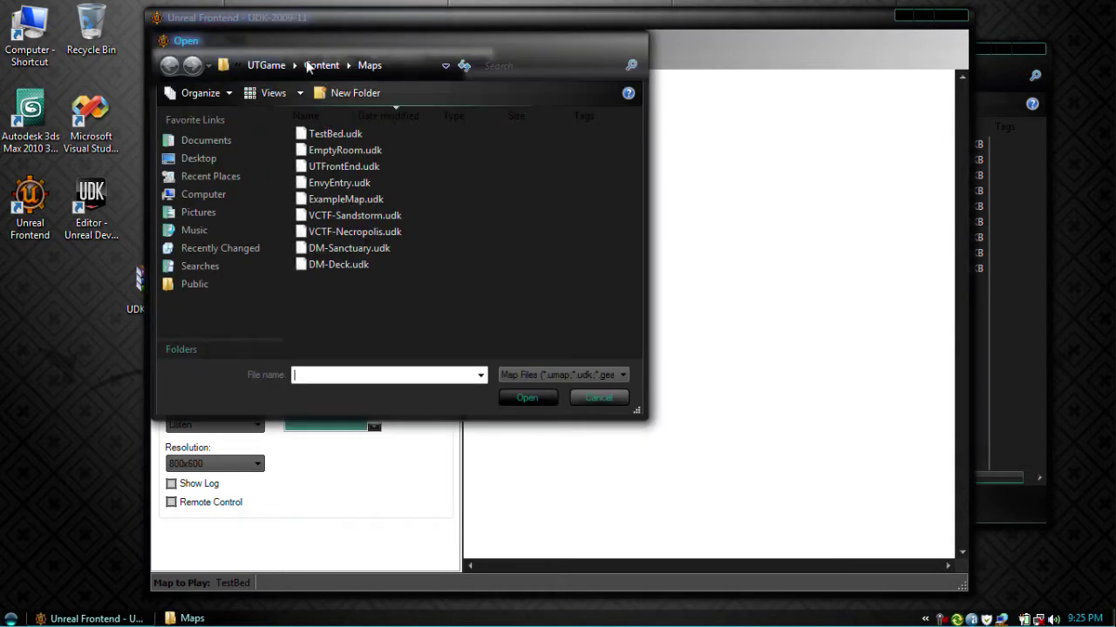
double_click(342, 135)
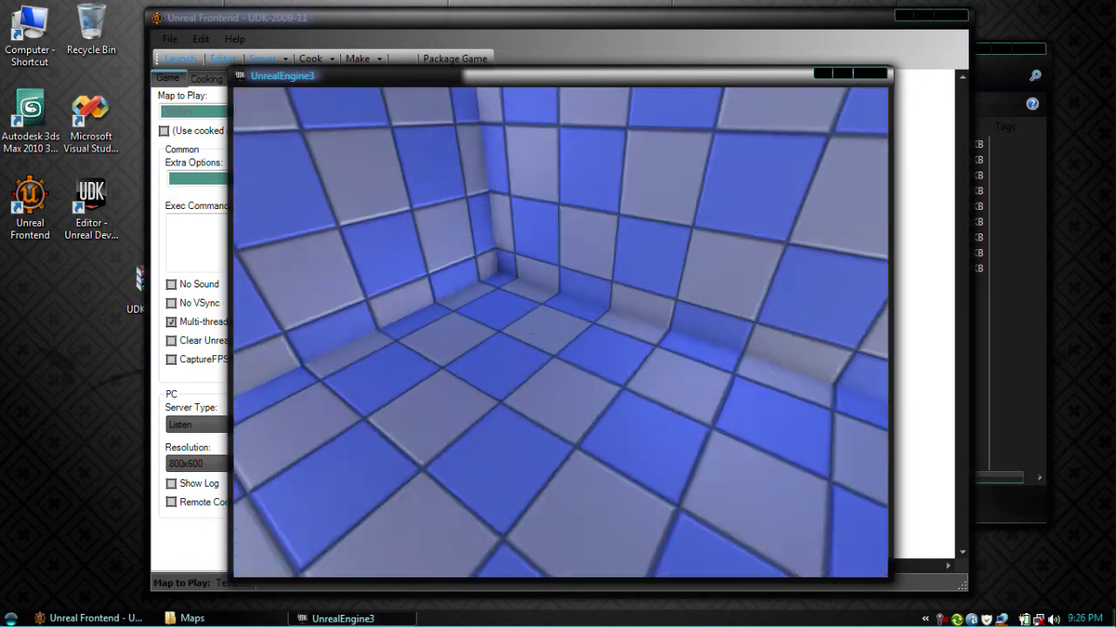
- Move and look around the checkered room in the running game to examine its walls, floor and the camera's behaviour
key(s)
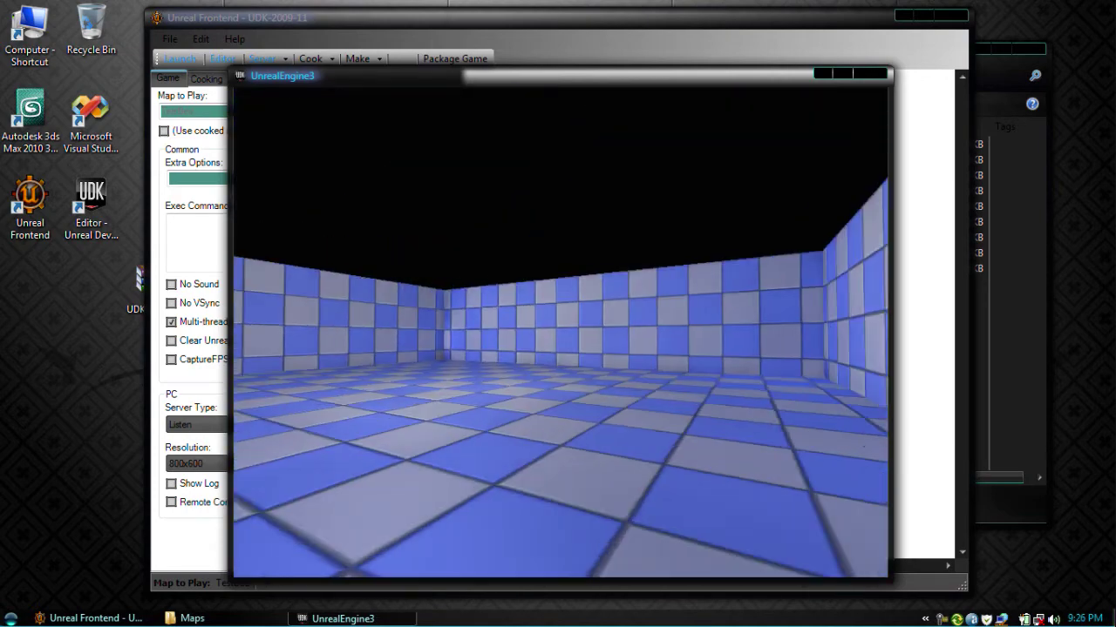
key(w)
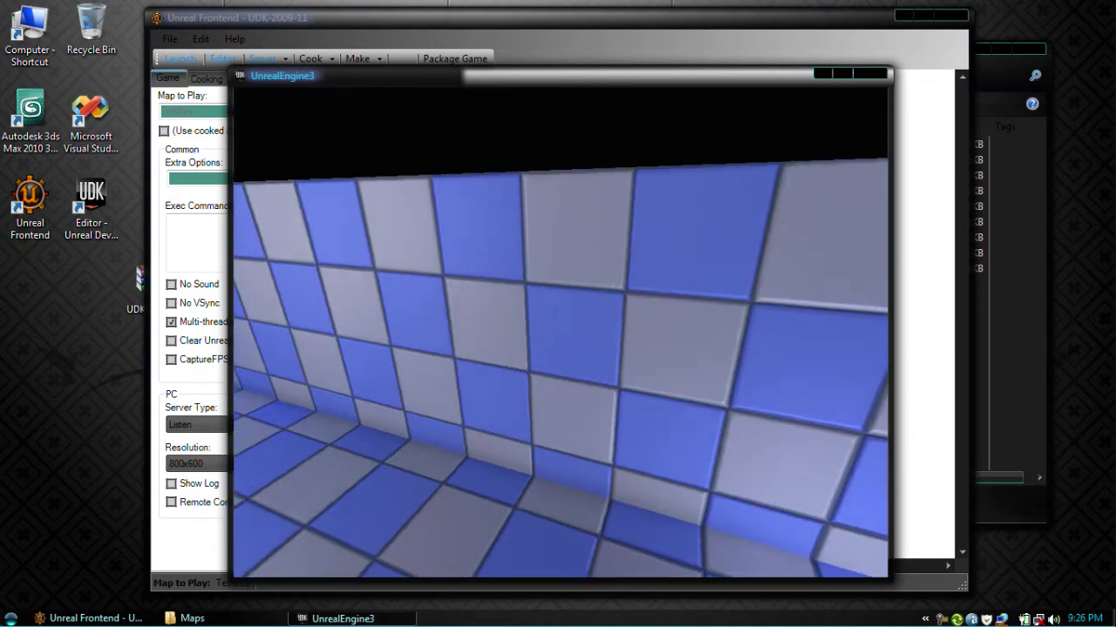
key(s)
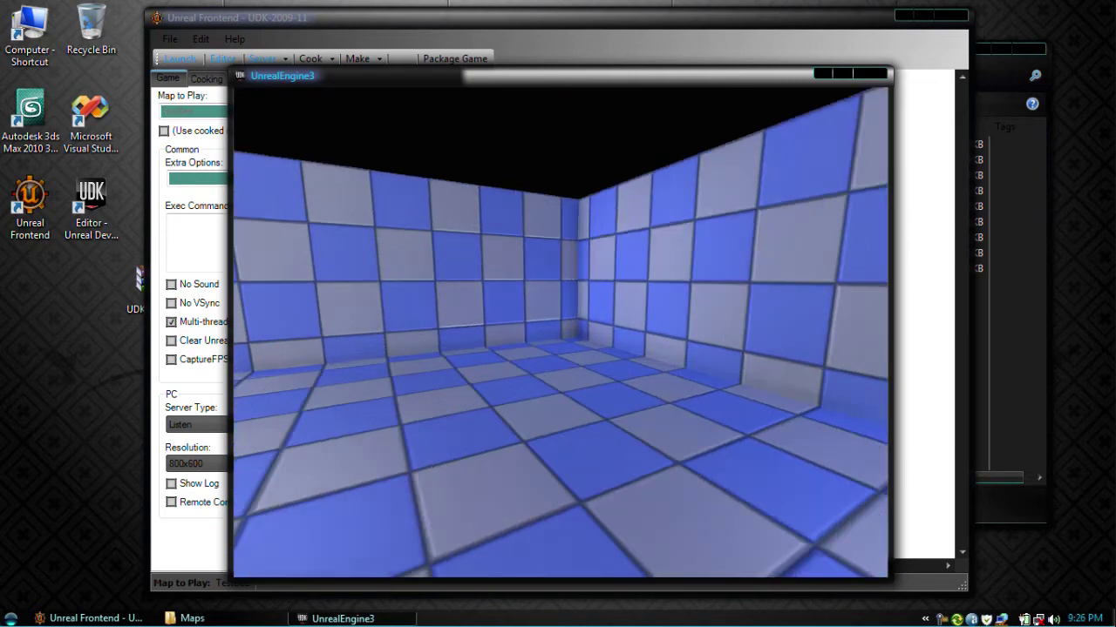
key(w)
key(s)
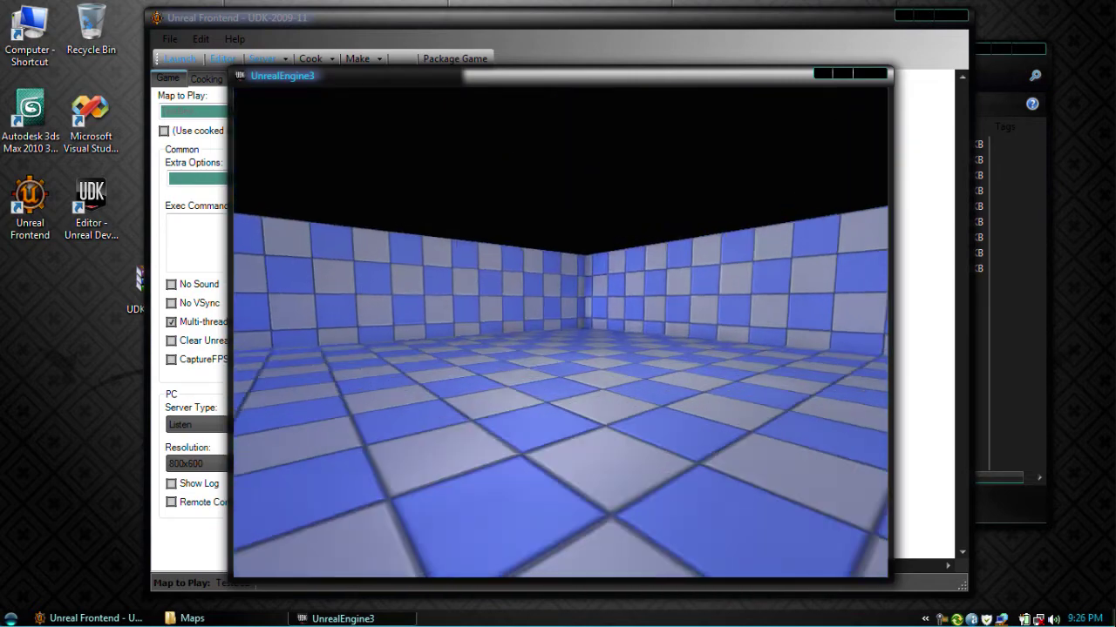
key(s)
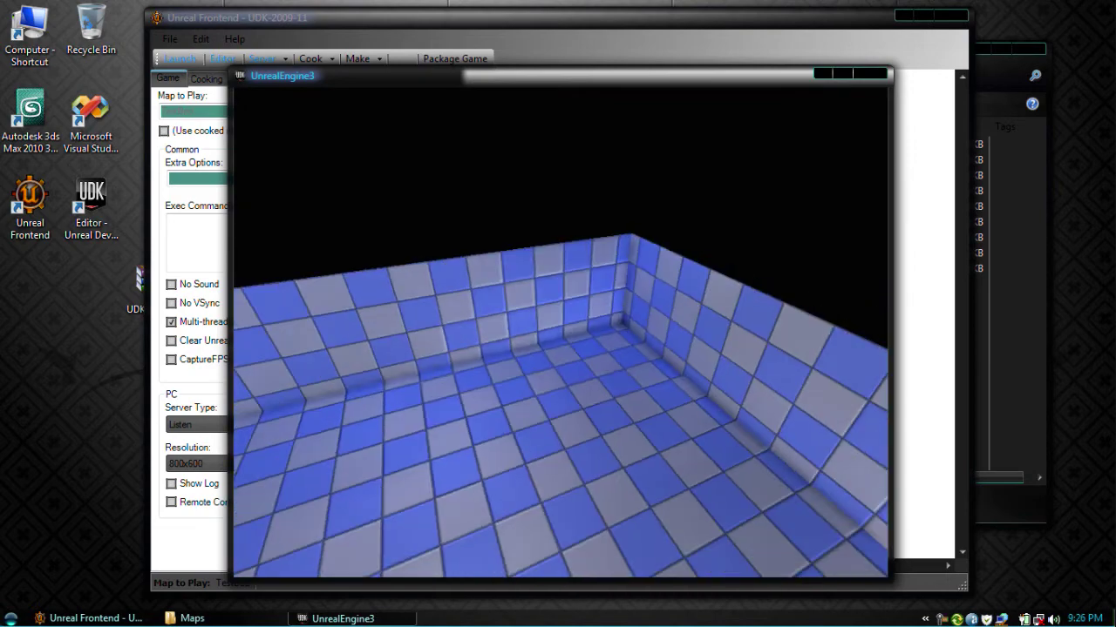
key(Left)
key(Right)
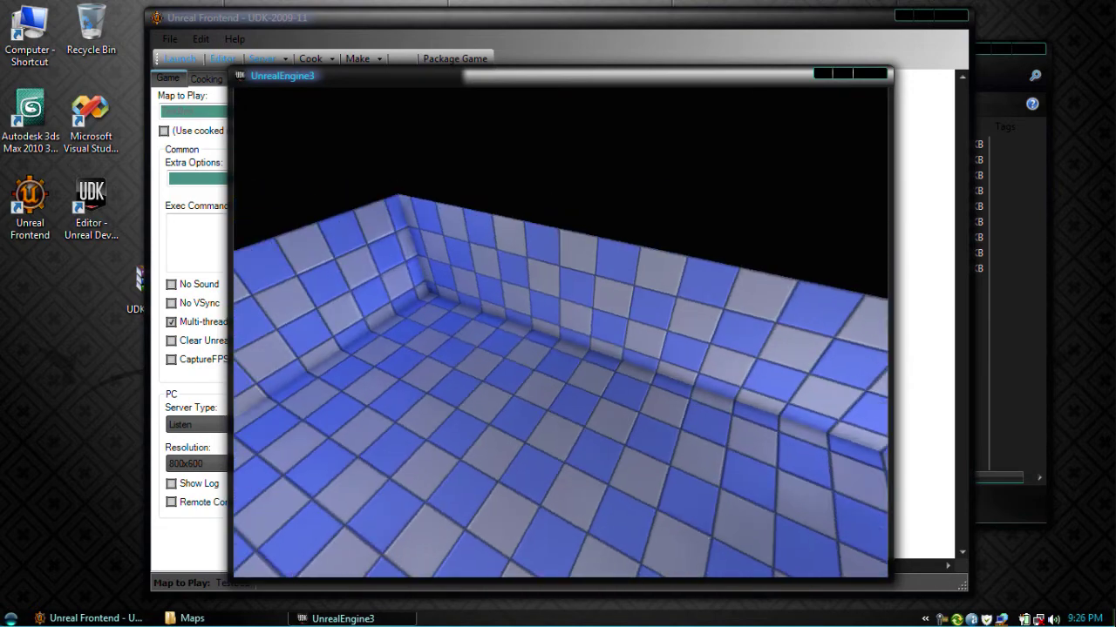
key(Right)
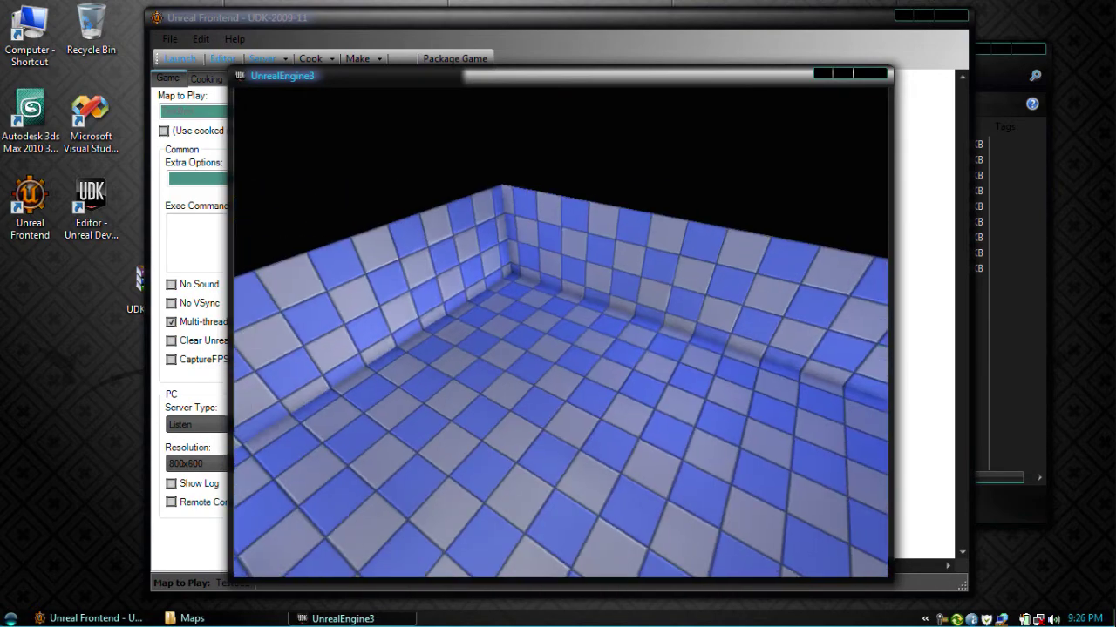
key(Left)
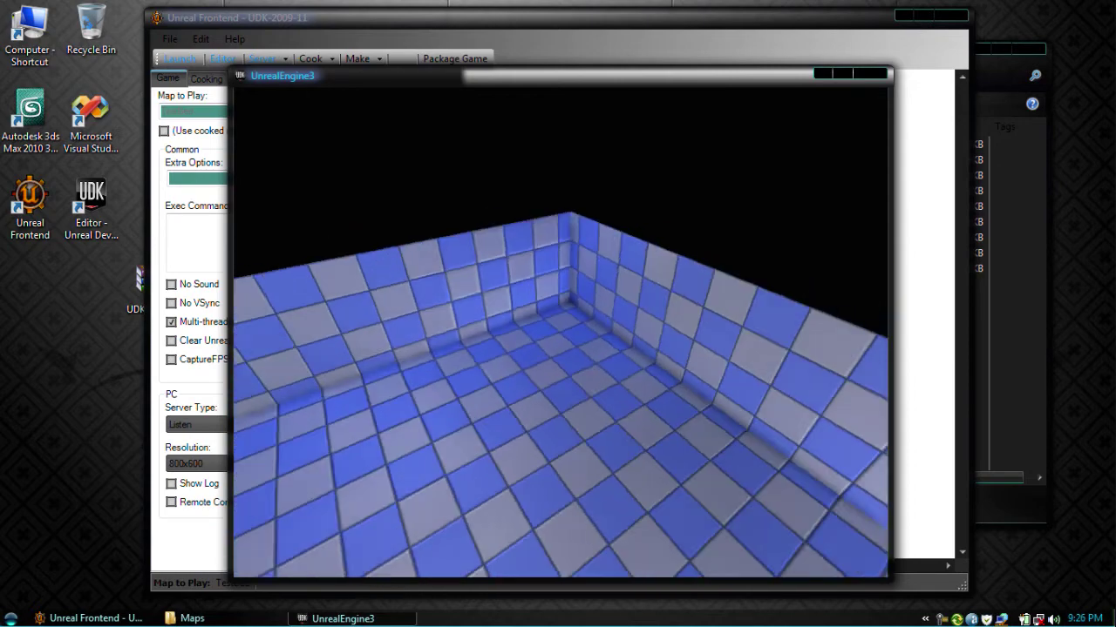
key(Right)
key(Right)
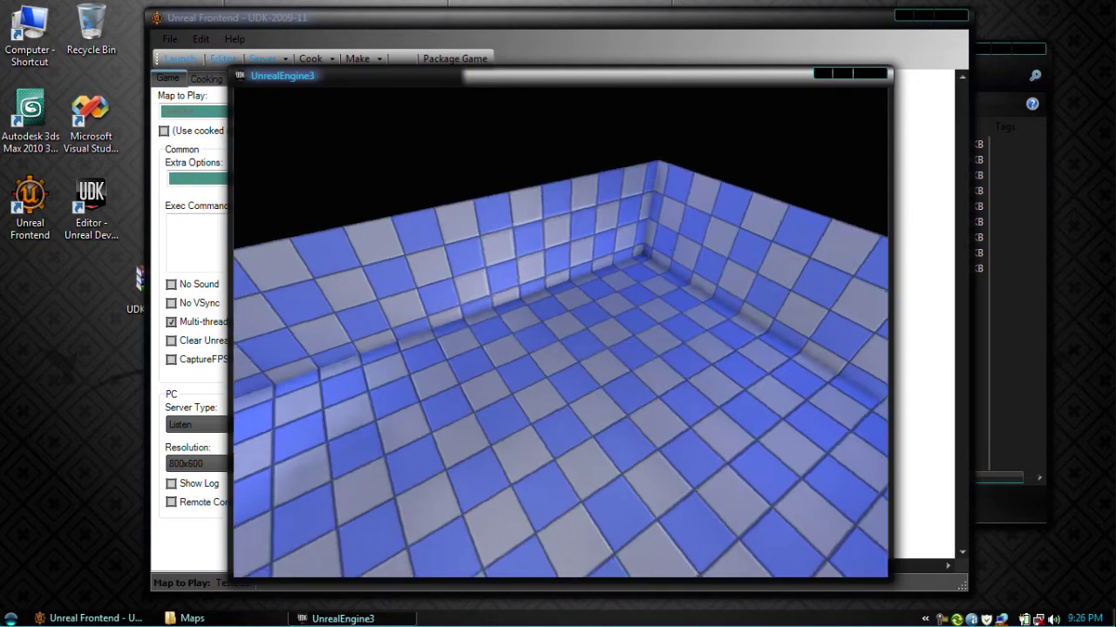
key(Left)
key(Right)
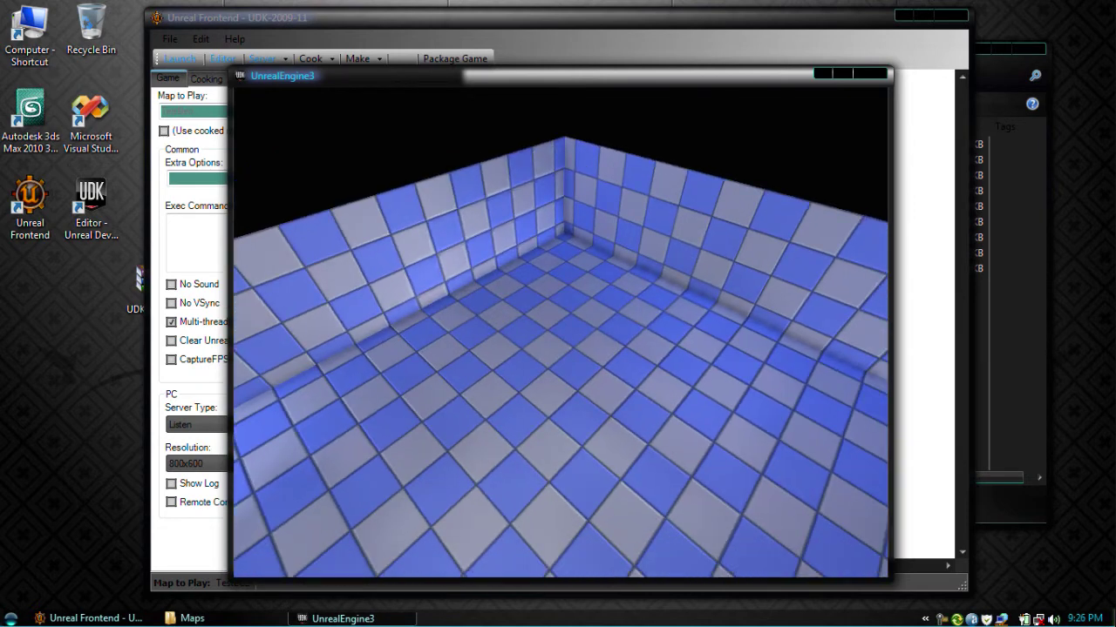
- Quit the running game by entering the exit command in its console
key(grave)
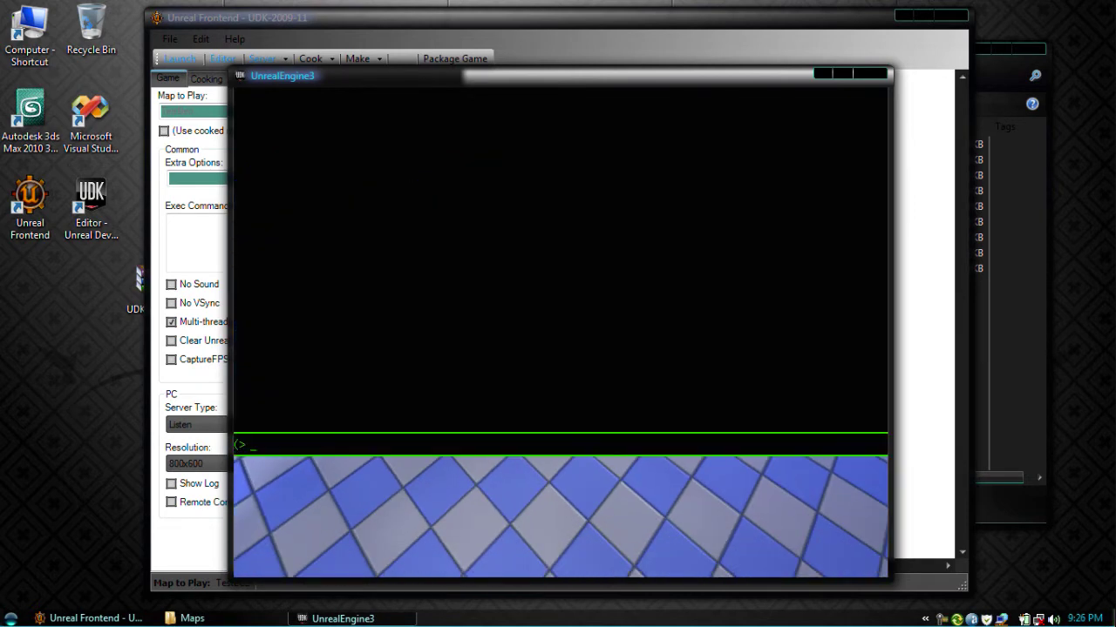
text(exit)
key(Return)
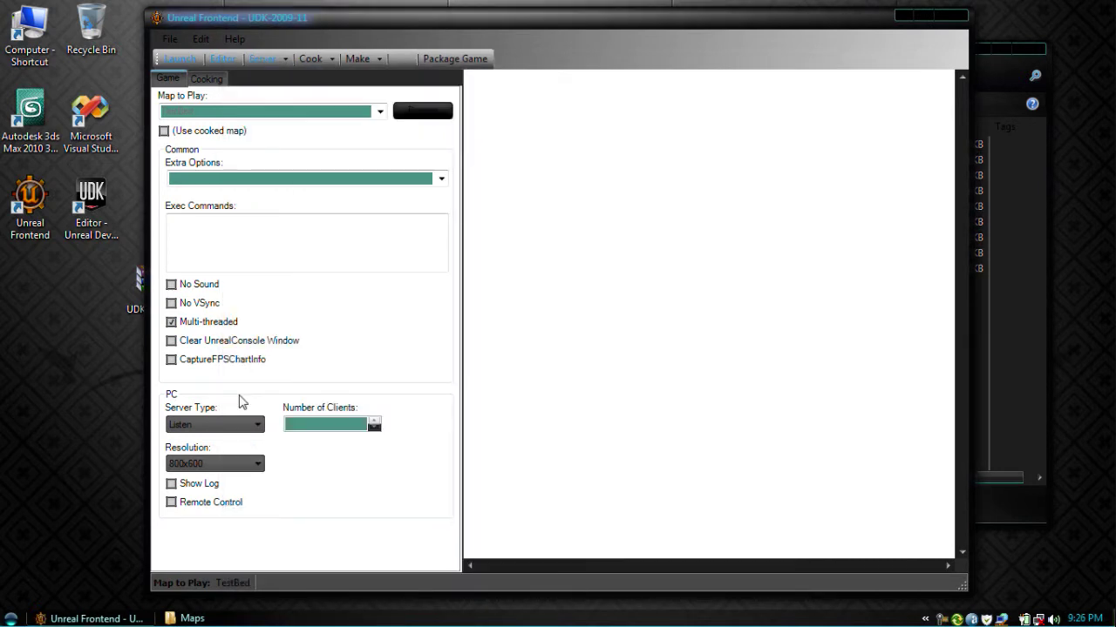
- Show the cooking settings in Unreal Frontend and check the list of maps to cook
click(207, 79)
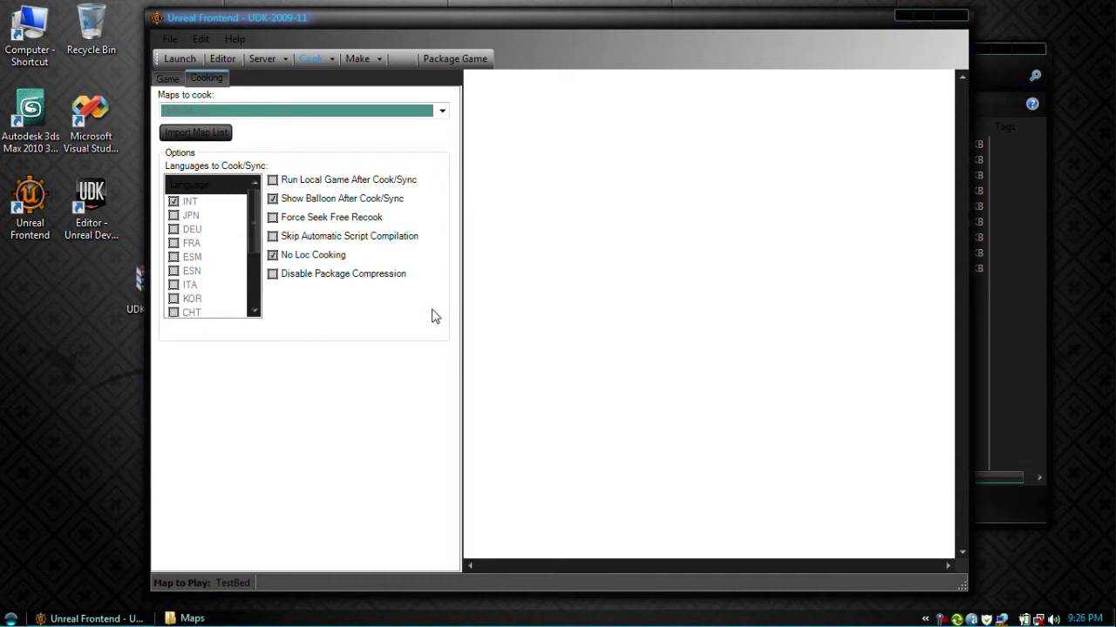
click(442, 111)
click(458, 110)
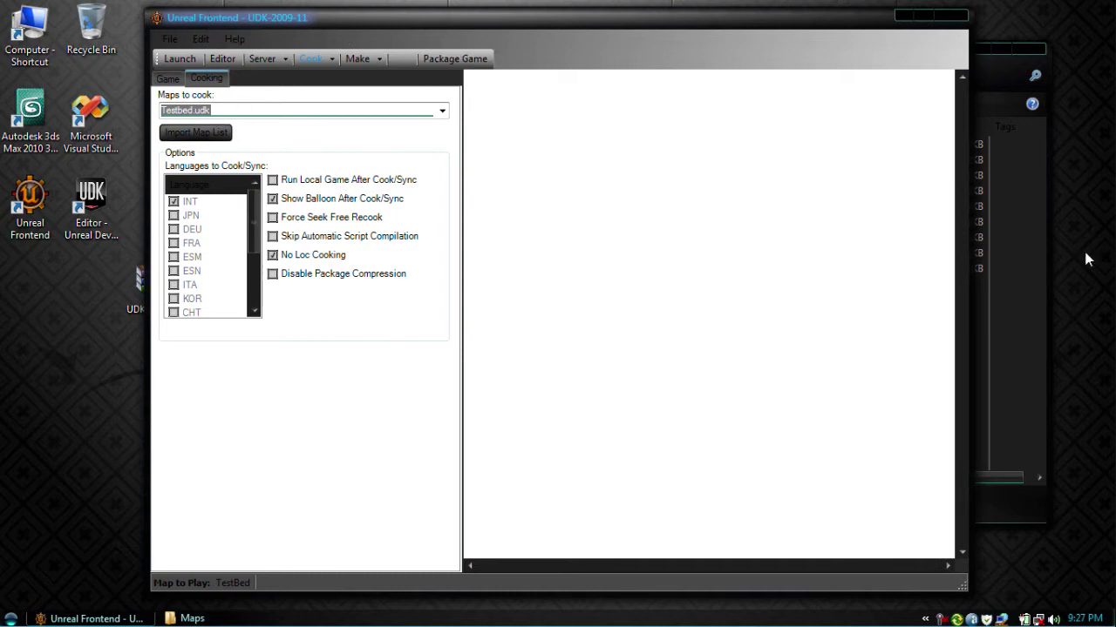
- Switch to Windows Explorer and create a text document named MapList.txt in the UTGame\Content\Maps folder
click(1006, 349)
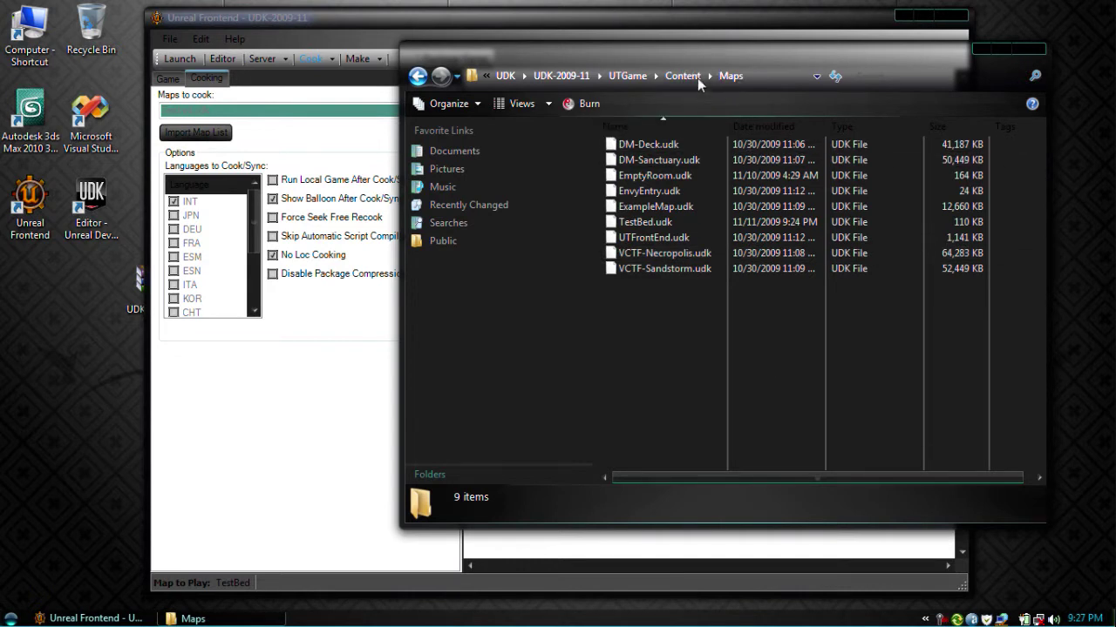
right_click(738, 366)
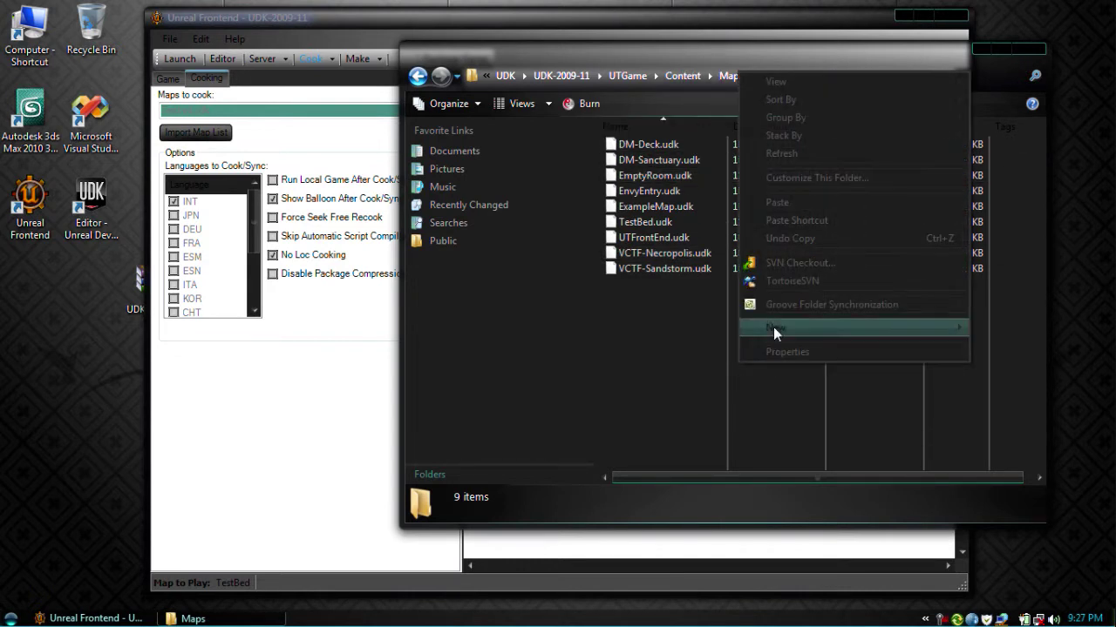
mouse_move(773, 327)
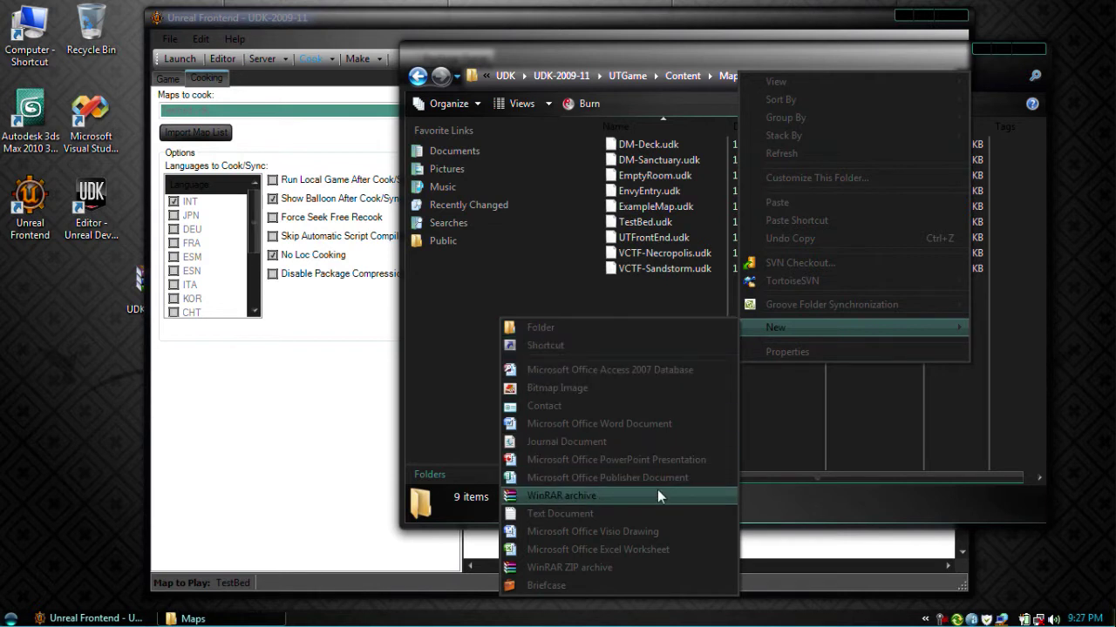
click(658, 511)
text(MapL)
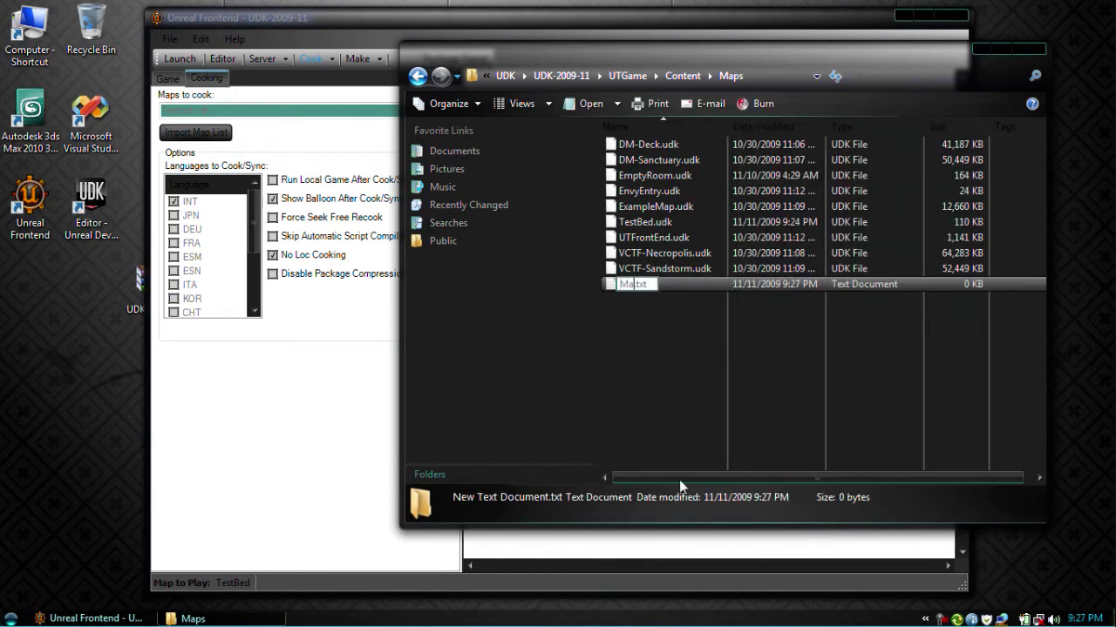
text(ist)
key(Return)
- Enter TestBed.udk and ExampleMap.udk on separate lines in MapList.txt, save the file and close it
double_click(669, 221)
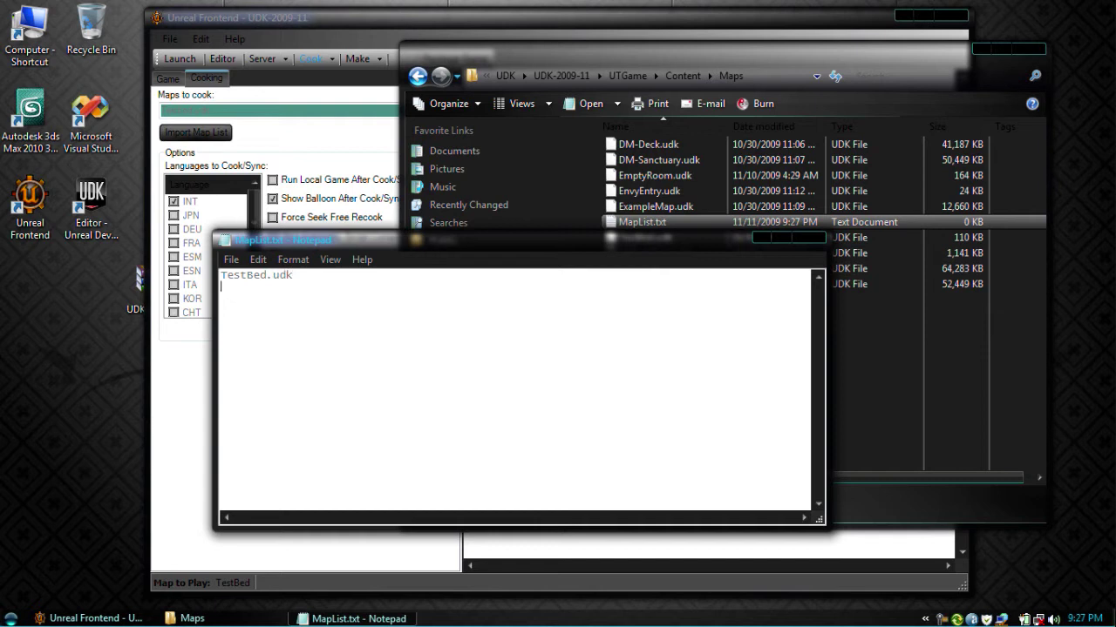
text(mpleMap.udk)
click(230, 259)
click(244, 314)
click(809, 238)
- In Unreal Frontend, import MapList.txt as the list of maps to cook and check the imported entries
click(205, 135)
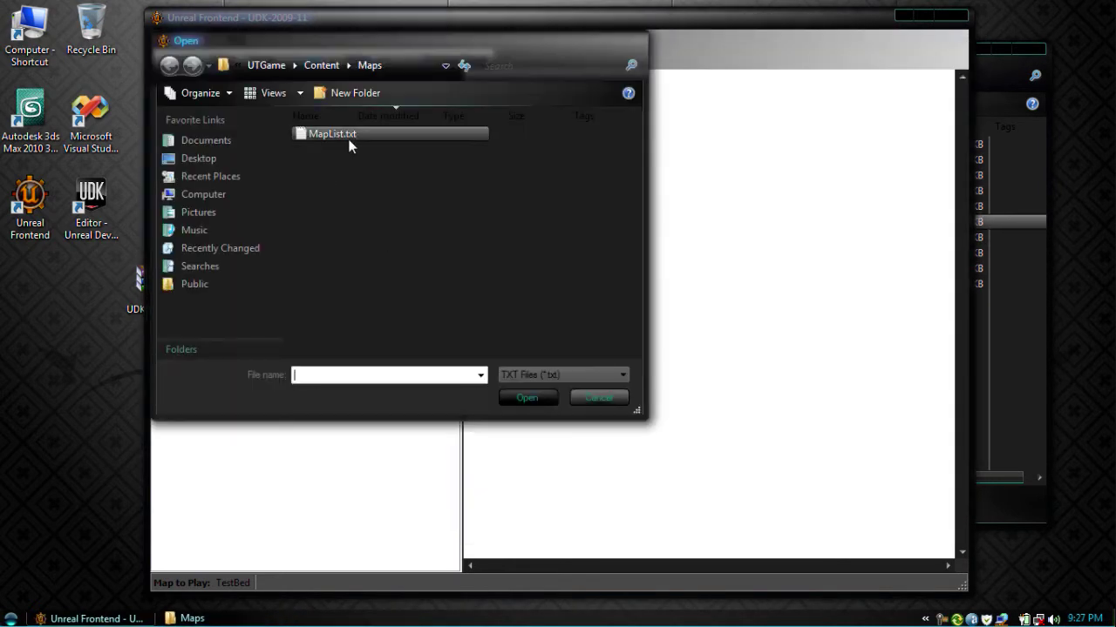
double_click(349, 136)
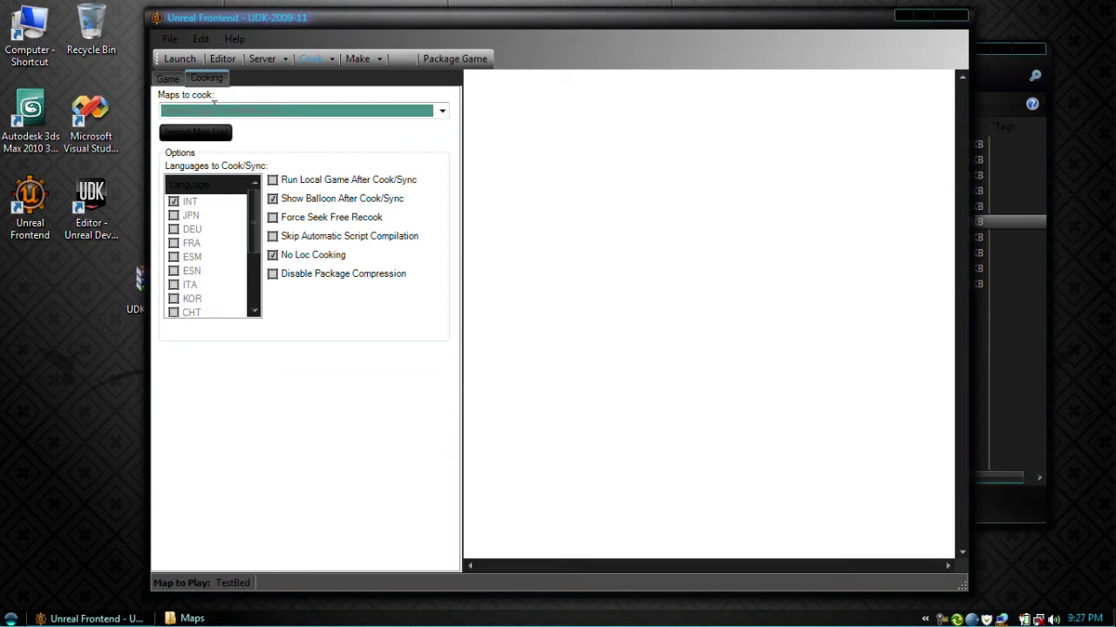
click(269, 110)
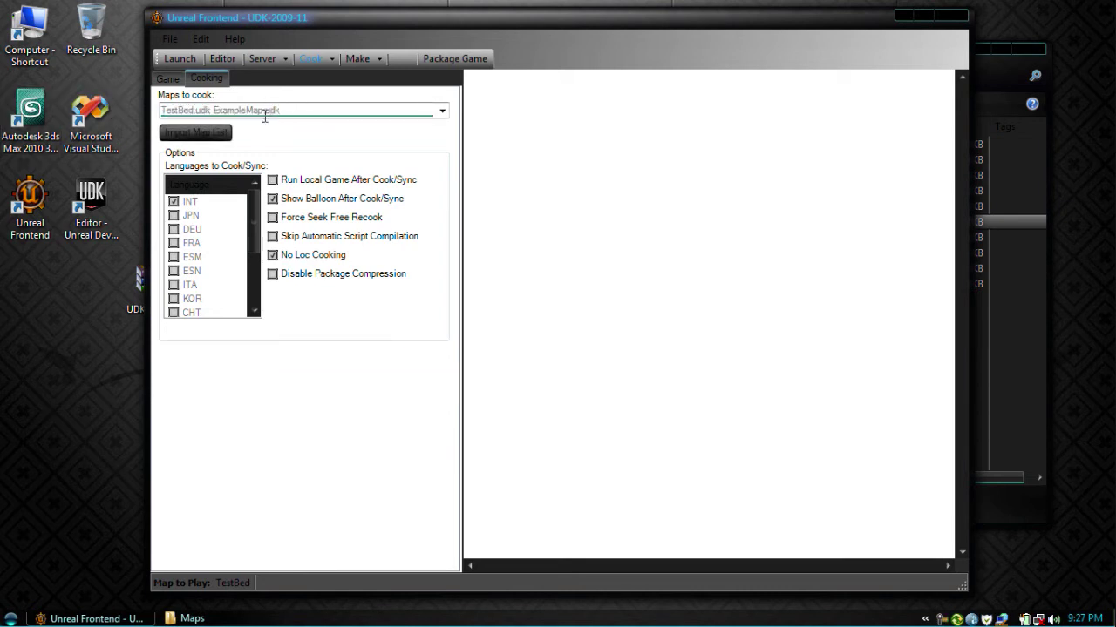
drag(321, 108, 136, 109)
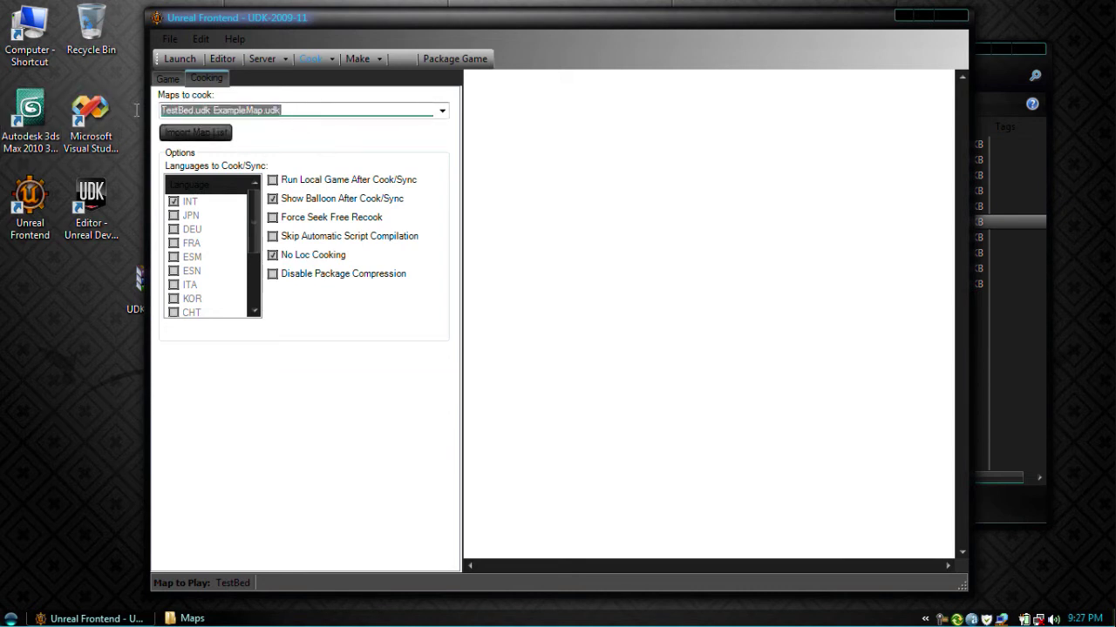
click(285, 110)
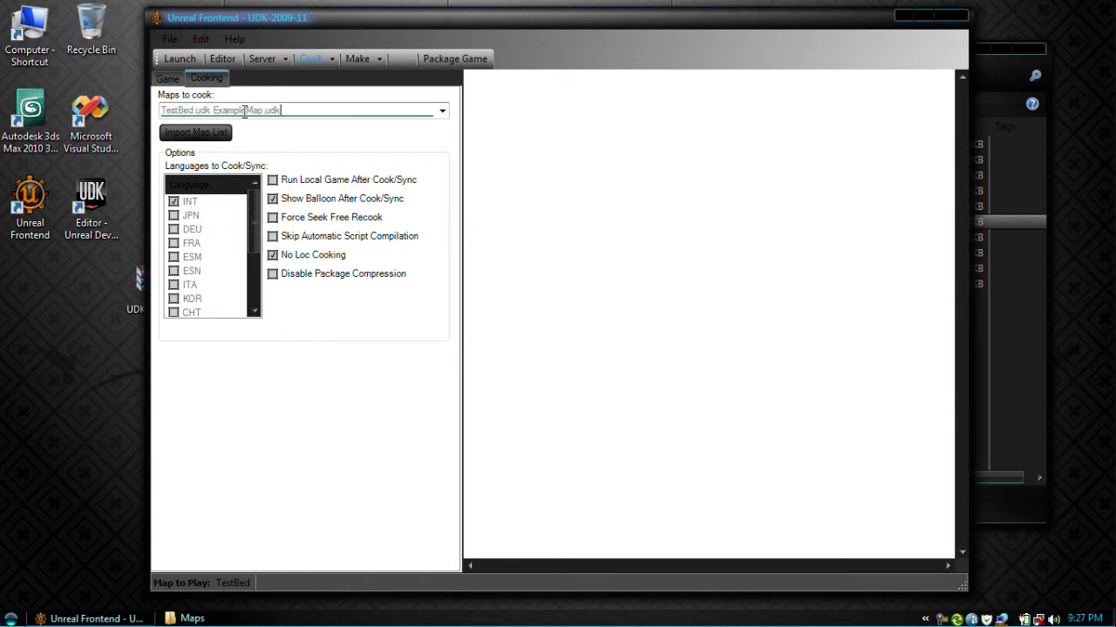
- Compile the game scripts with Make and check the commandlet's log output
click(326, 66)
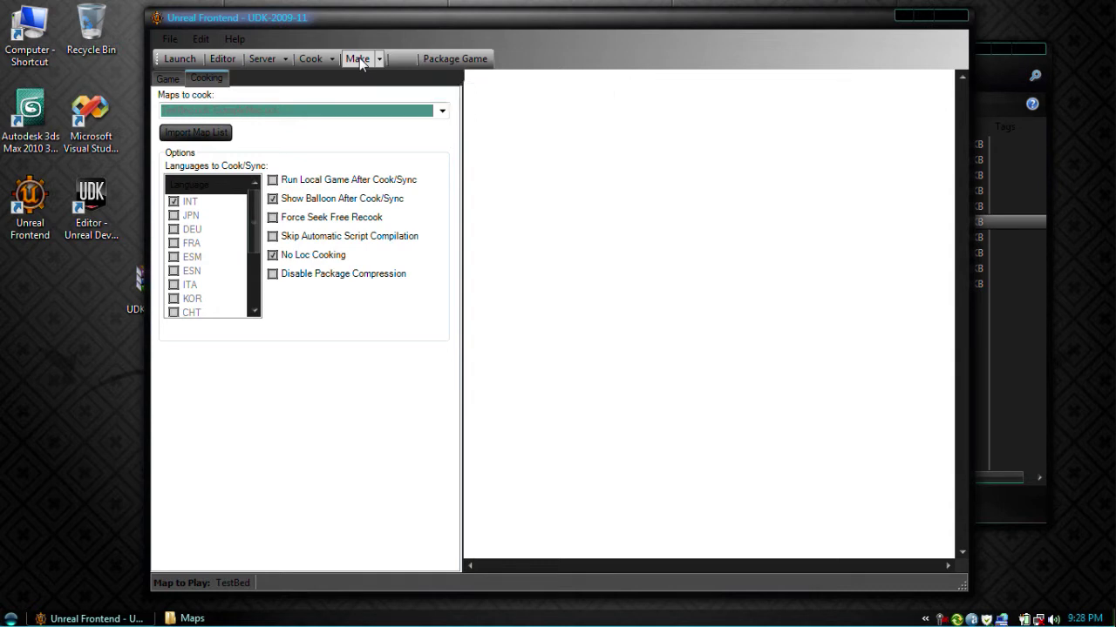
click(359, 58)
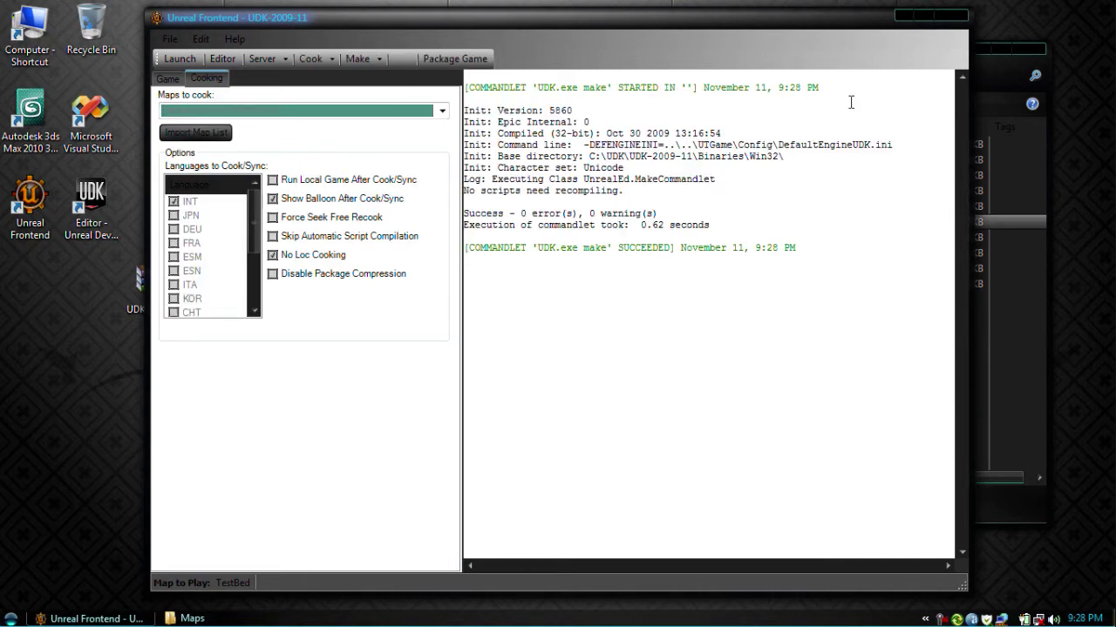
drag(880, 307, 466, 87)
click(662, 279)
drag(566, 249, 647, 255)
click(656, 274)
- Start packaging the game and review the GameLongName and GameName entries in the game settings
click(475, 61)
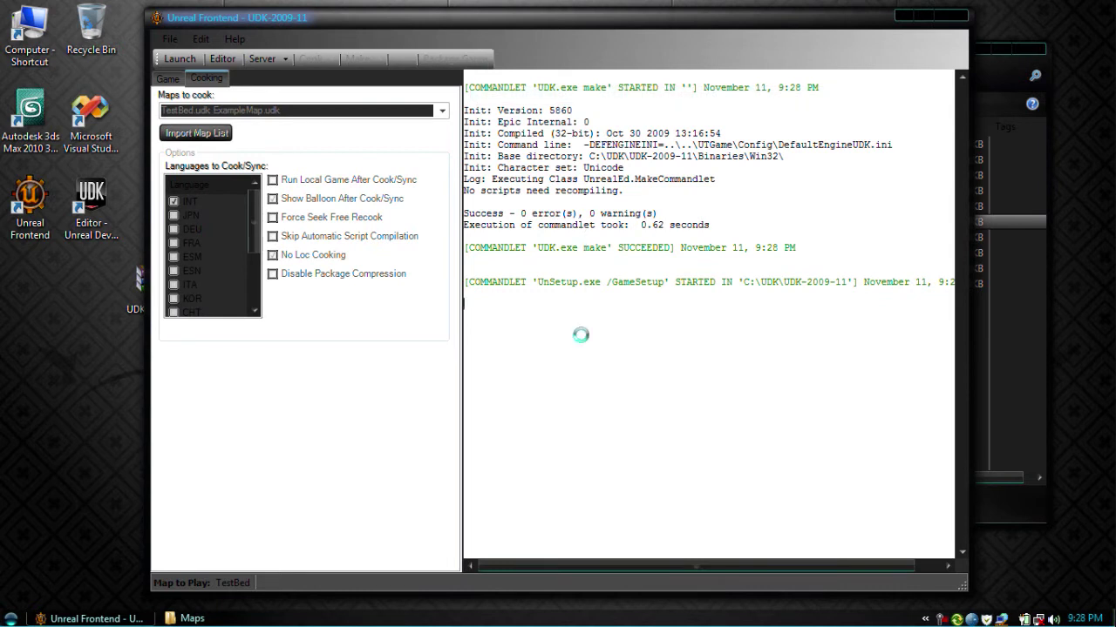
click(608, 216)
drag(665, 212, 497, 199)
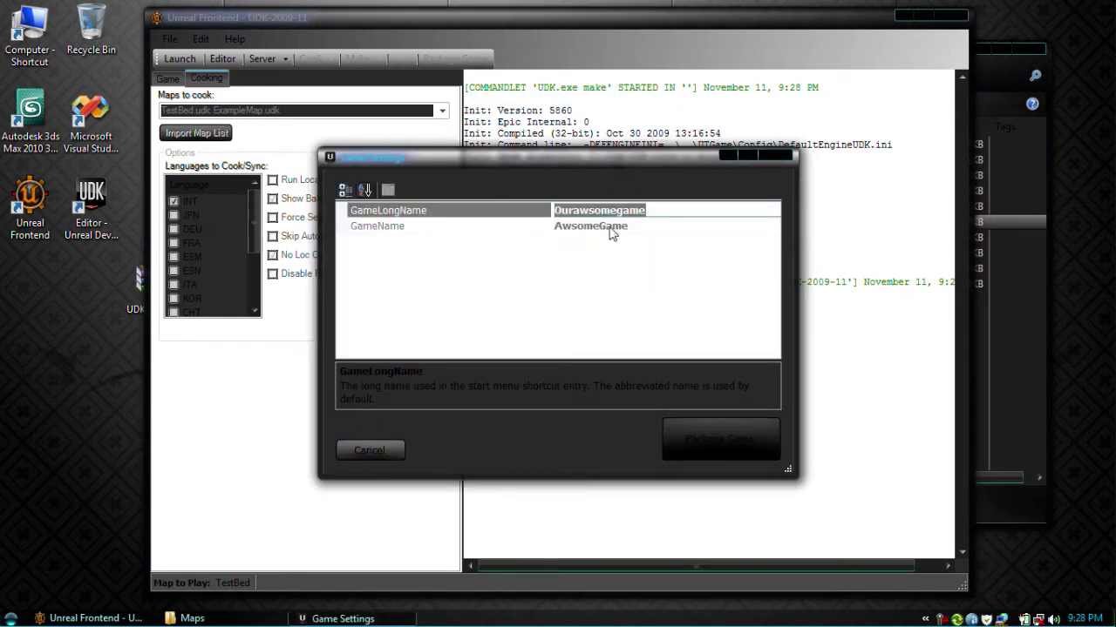
click(704, 207)
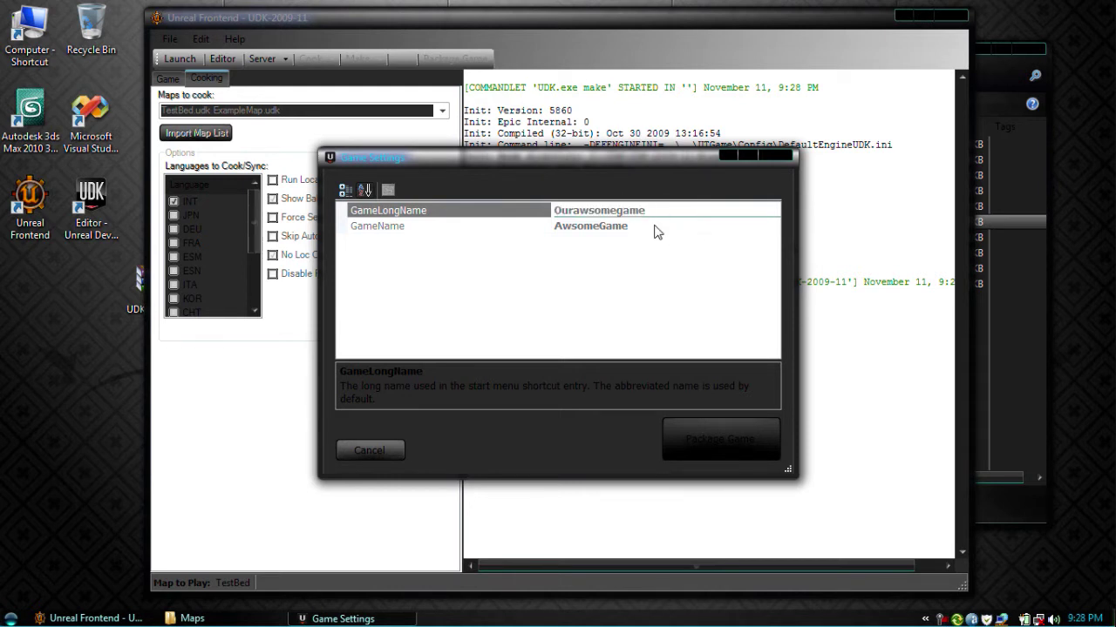
key(Tab)
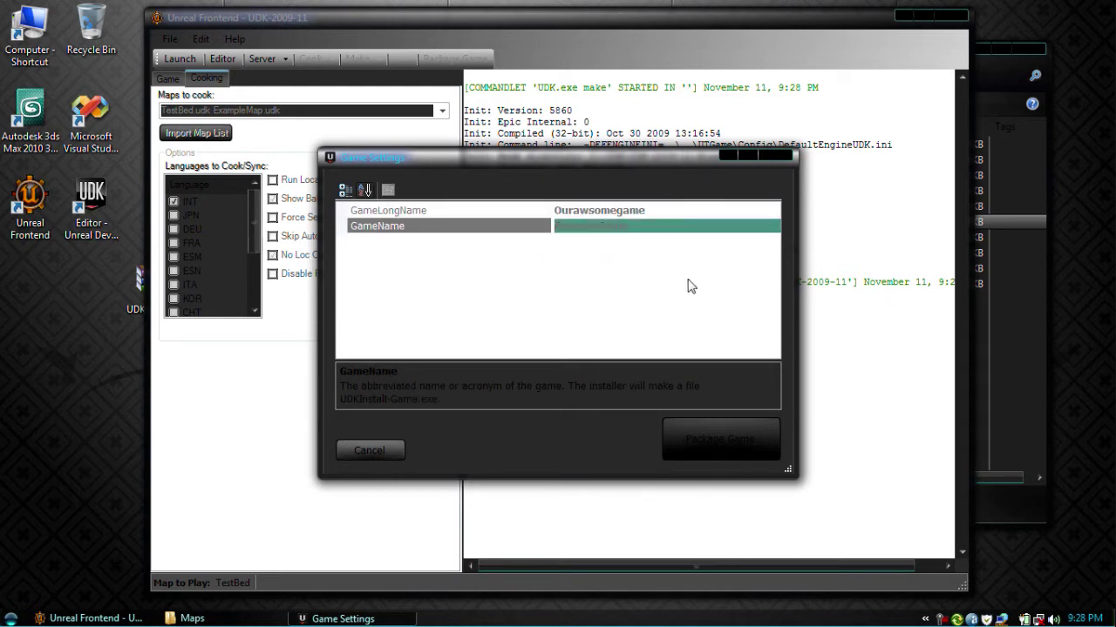
text(AwsomeGame)
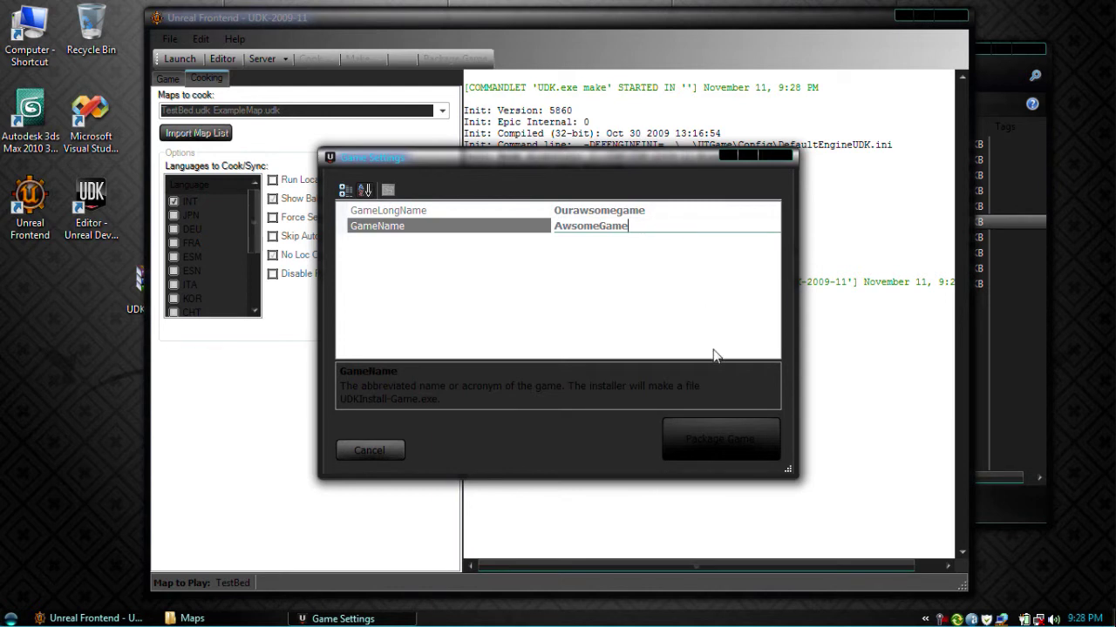
- Set the GameLongName to DeathTouchGame
click(592, 210)
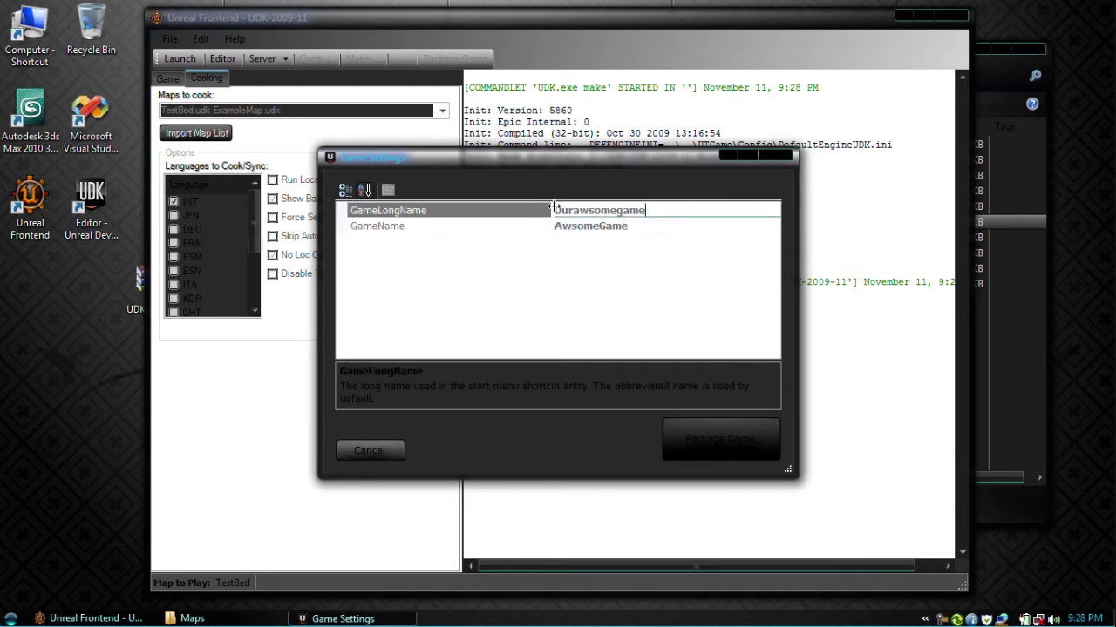
click(554, 209)
text(D)
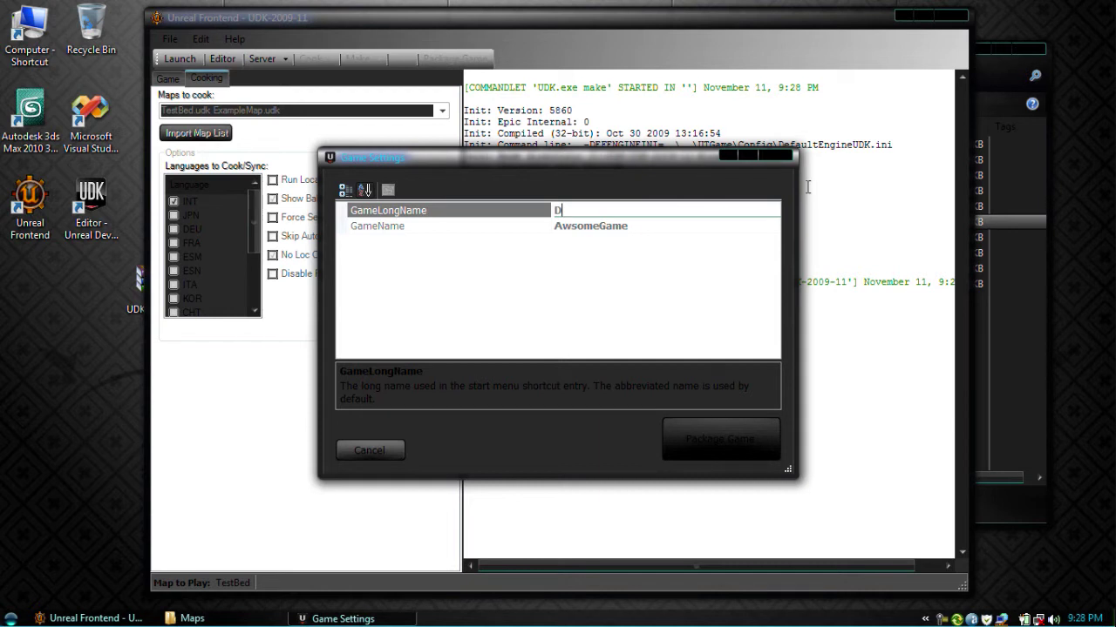
text(eathTouchGame)
- Set the GameName to DeathTouch and package the game
key(Tab)
click(634, 228)
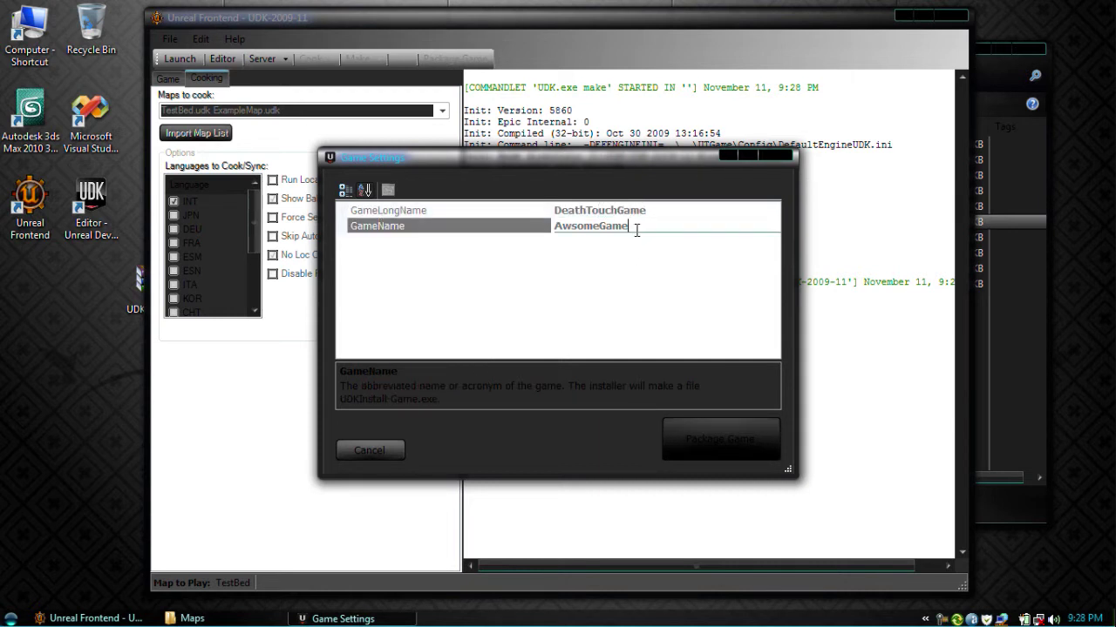
text(DeathTouch)
click(682, 440)
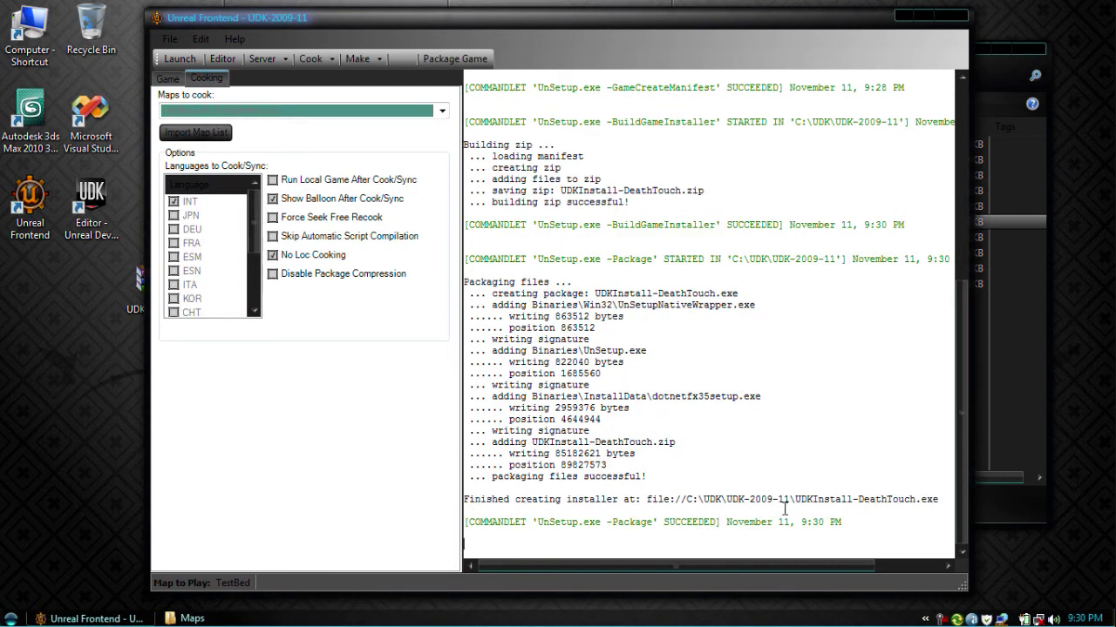
- Check the installer path in the log and locate UDKInstall-DeathTouch.exe in C:\UDK\UDK-2009-11 with Windows Explorer
mouse_move(816, 499)
mouse_down()
mouse_move(938, 499)
mouse_move(817, 499)
mouse_up()
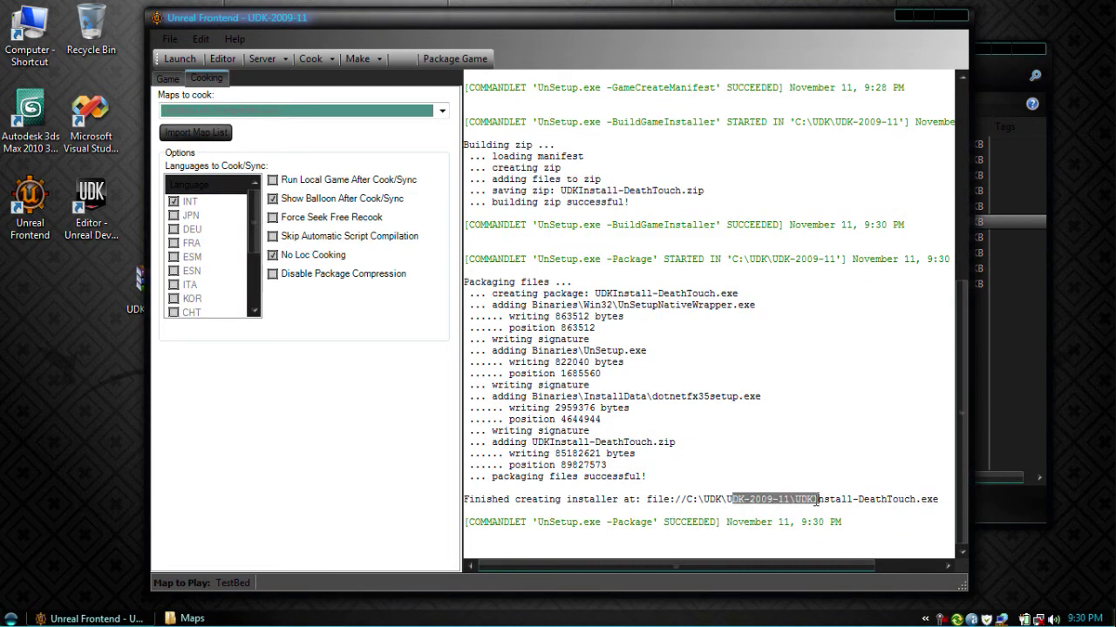
click(1047, 424)
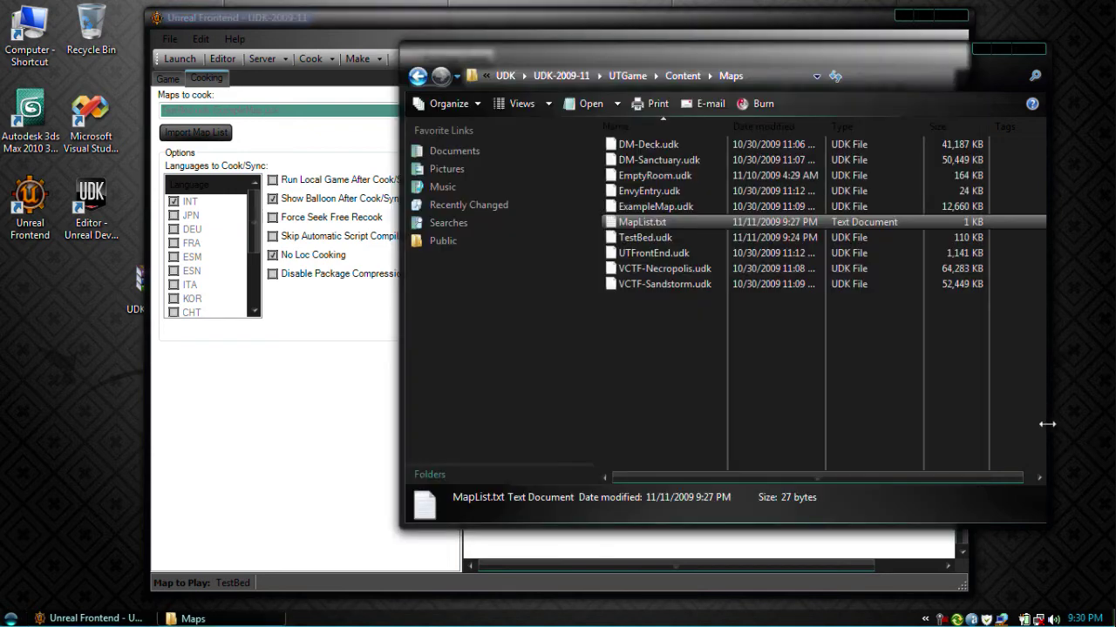
click(503, 76)
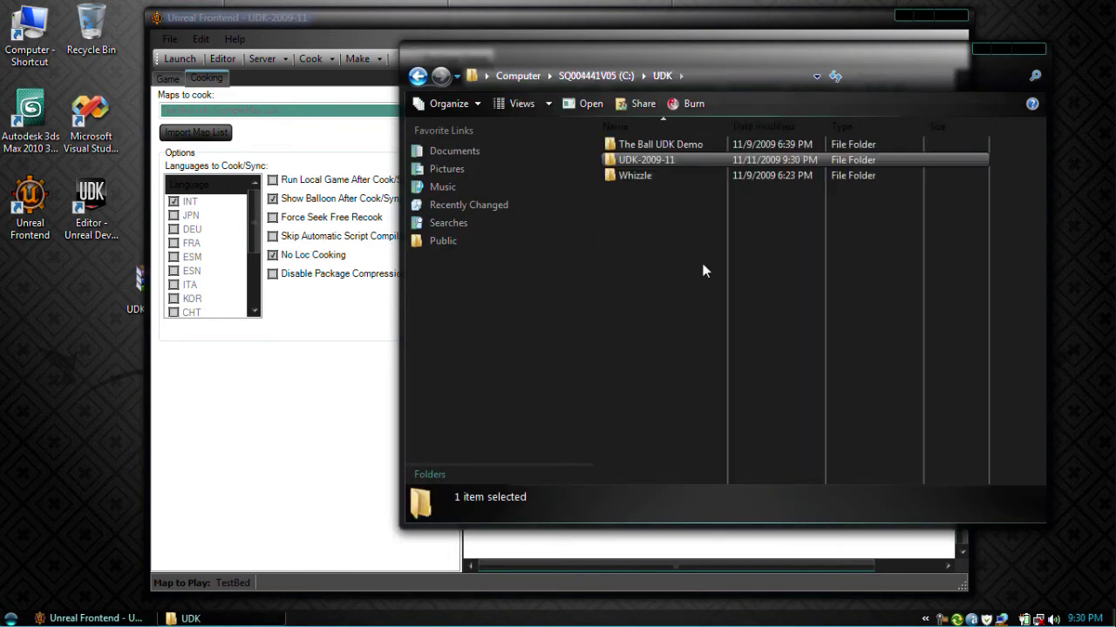
double_click(646, 160)
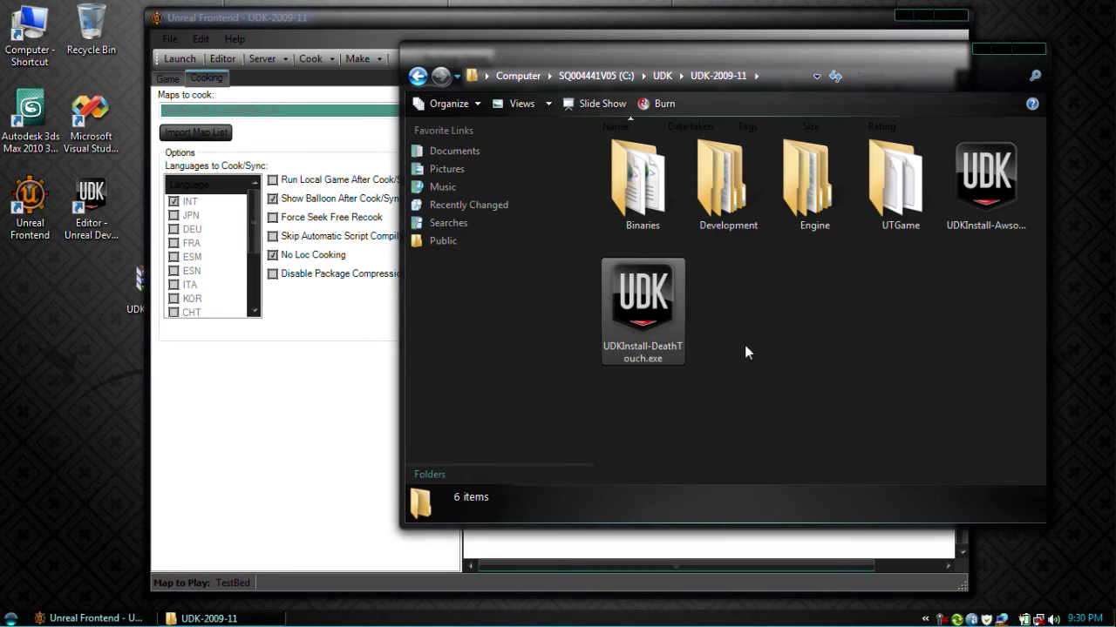
click(649, 314)
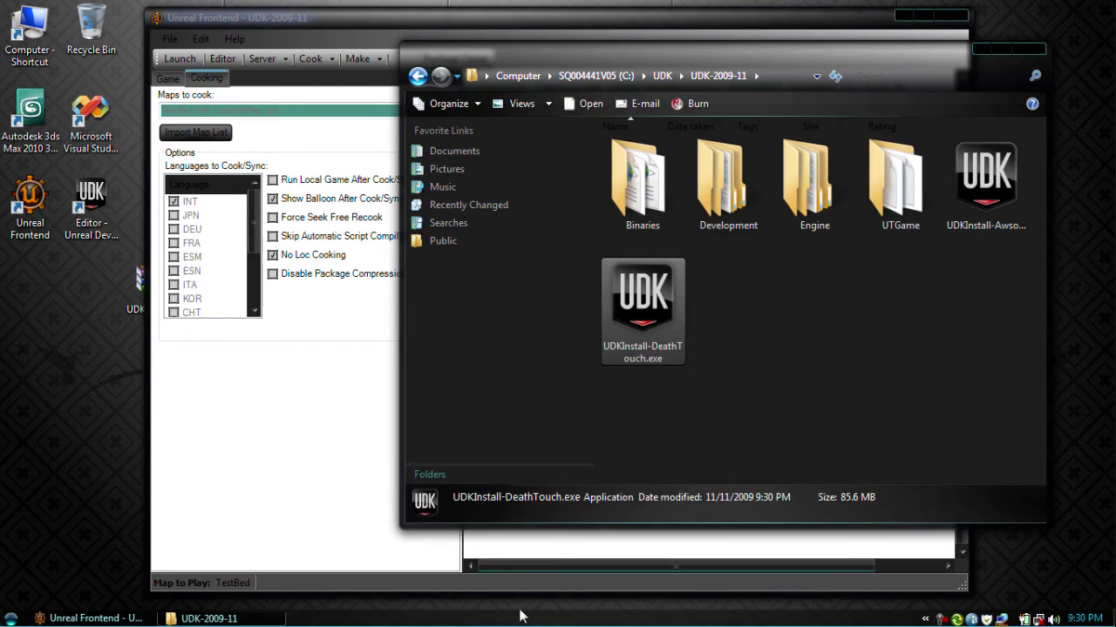
- Close Unreal Frontend and the Explorer window, and move UDKGame.zip below the Unreal Frontend shortcut on the desktop
click(534, 573)
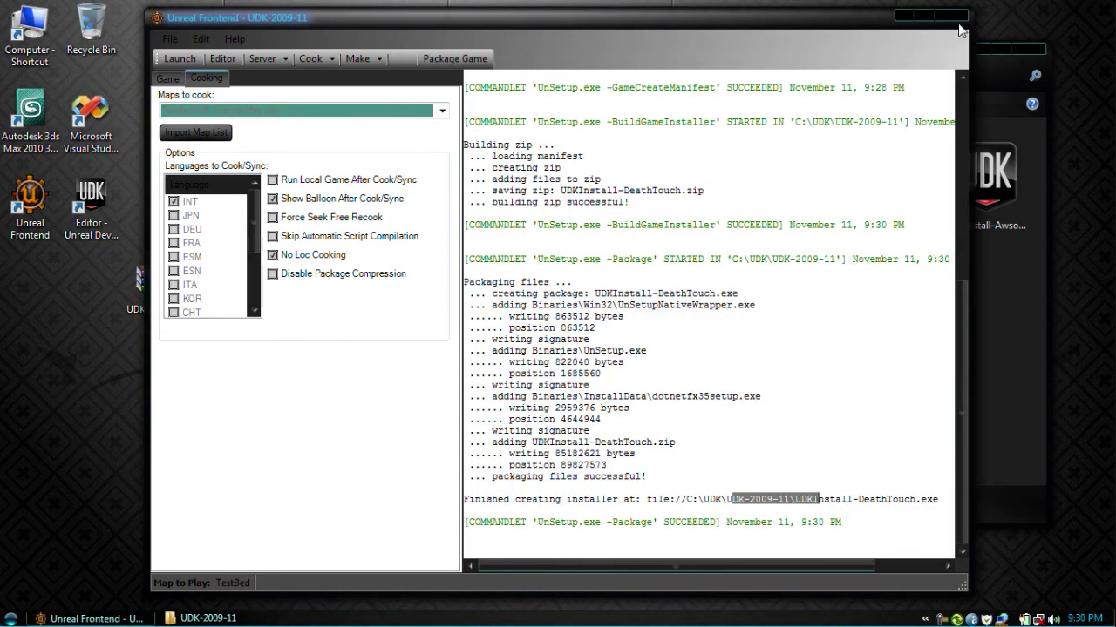
click(958, 23)
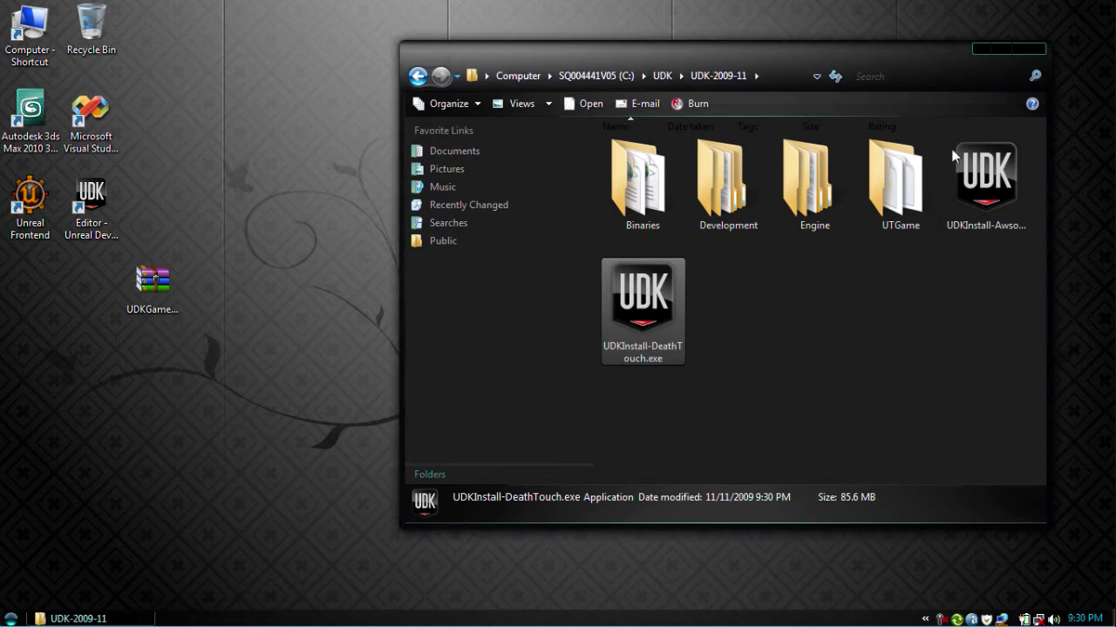
click(1032, 49)
drag(153, 284, 69, 283)
click(209, 288)
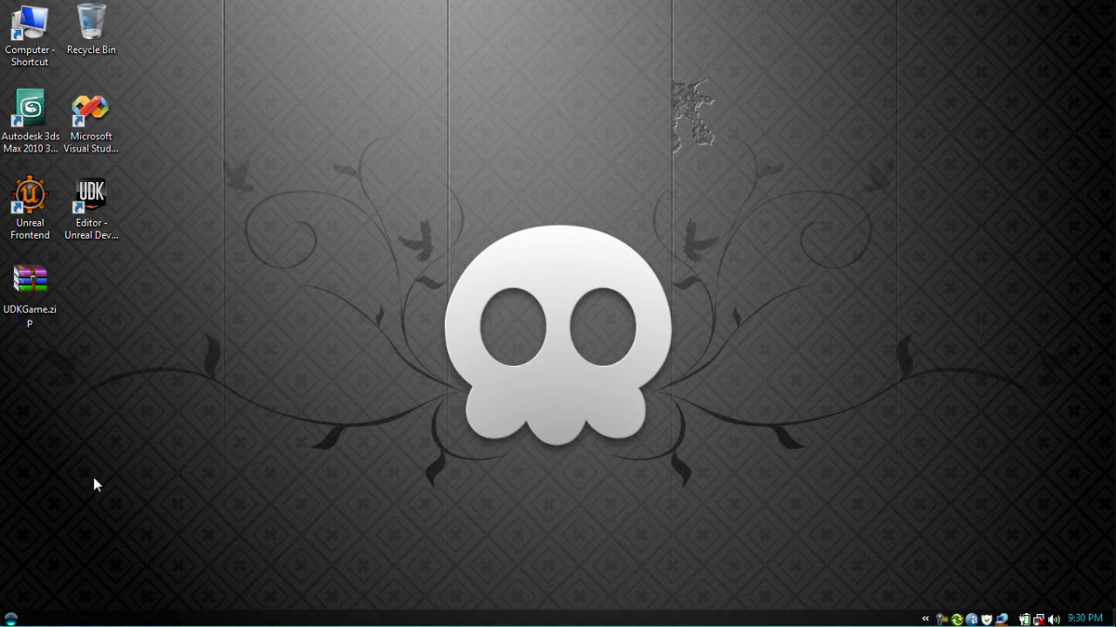
- Open Splash.bmp from C:\UDK\UDK-2009-11\UTGame\Splash\PC for editing in Paint
click(10, 618)
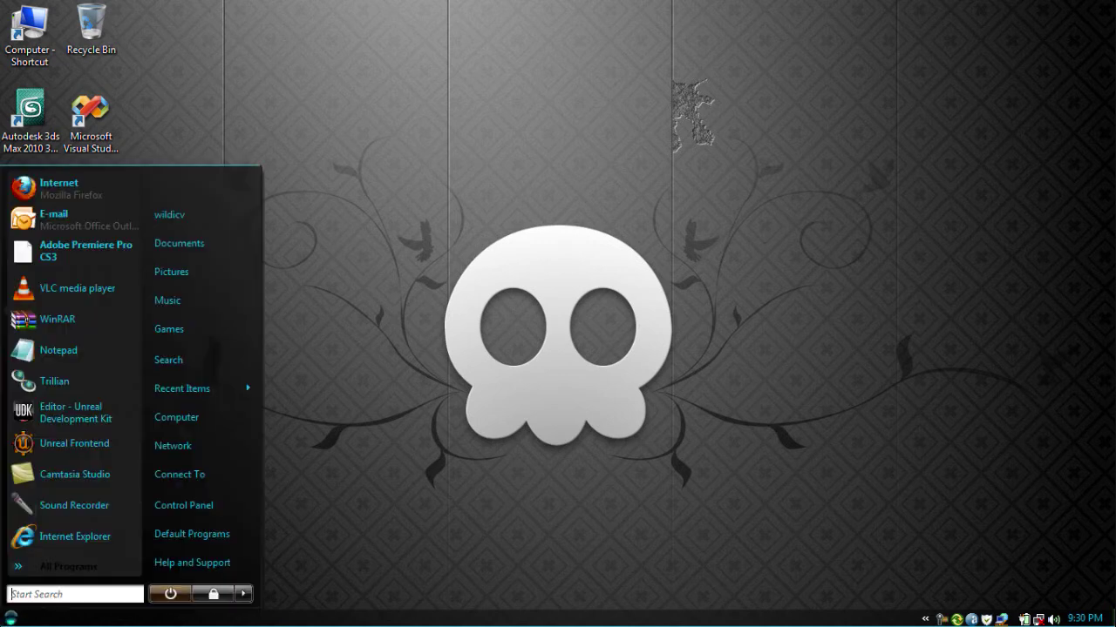
click(186, 423)
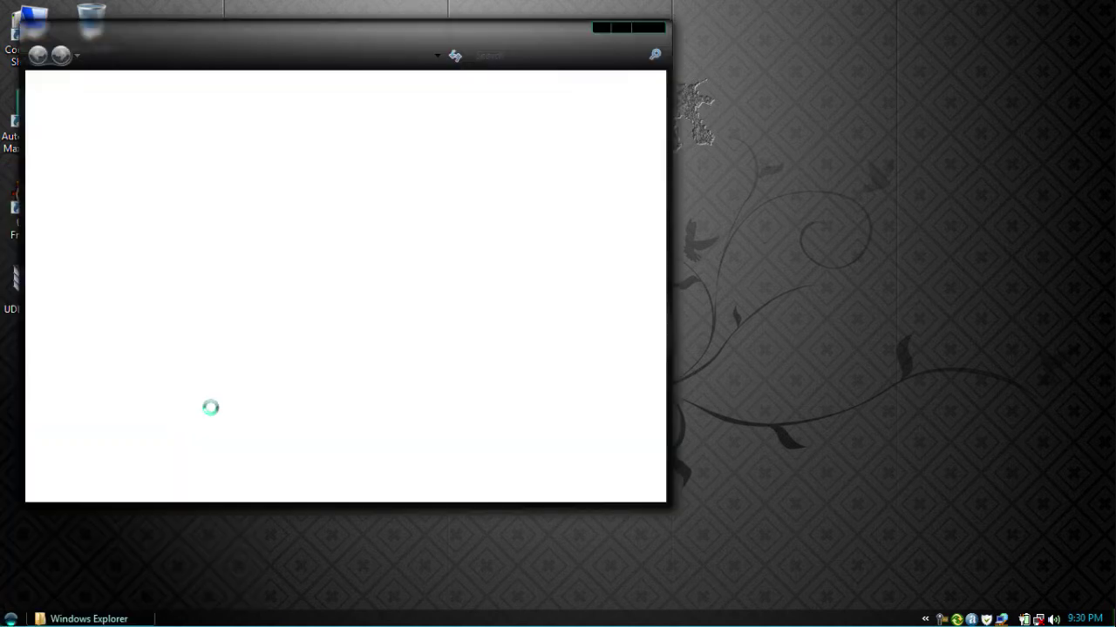
double_click(321, 177)
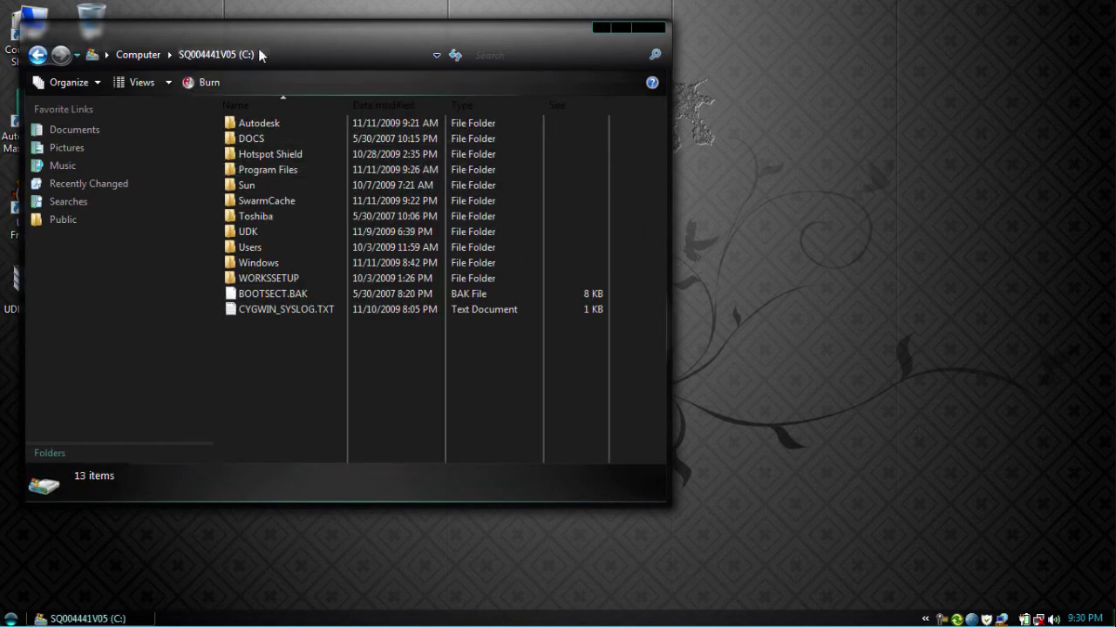
drag(348, 30, 632, 56)
double_click(560, 255)
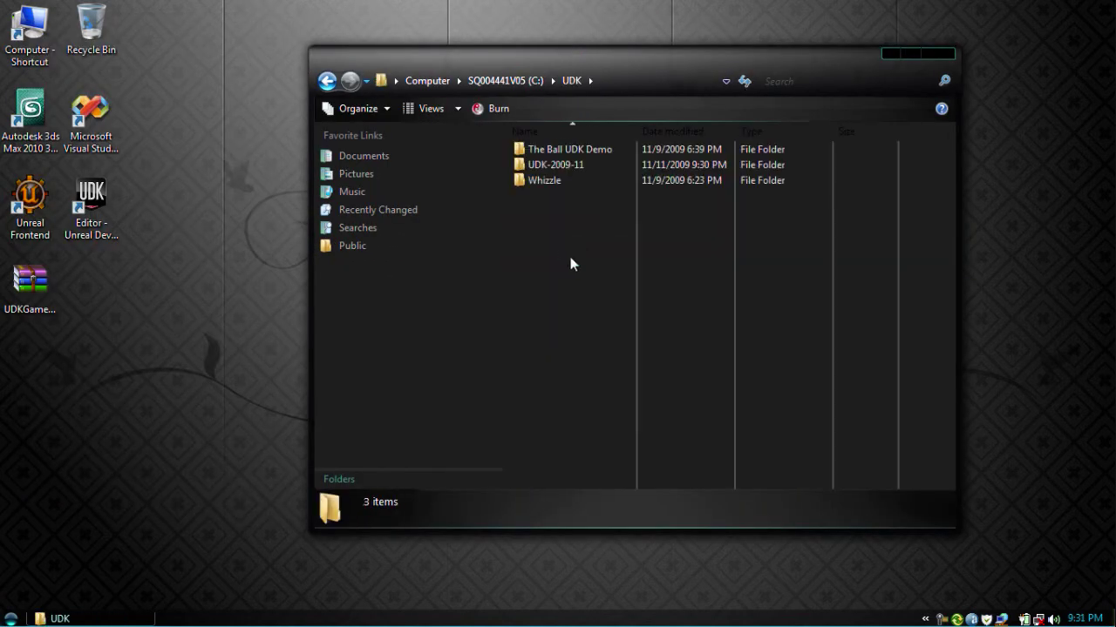
double_click(569, 164)
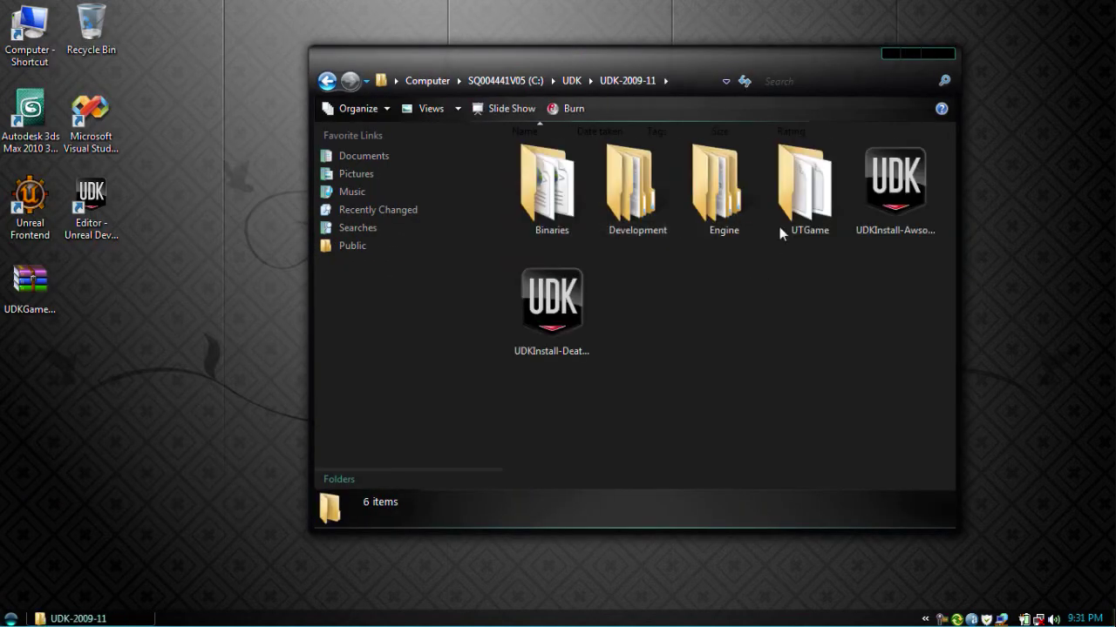
double_click(792, 199)
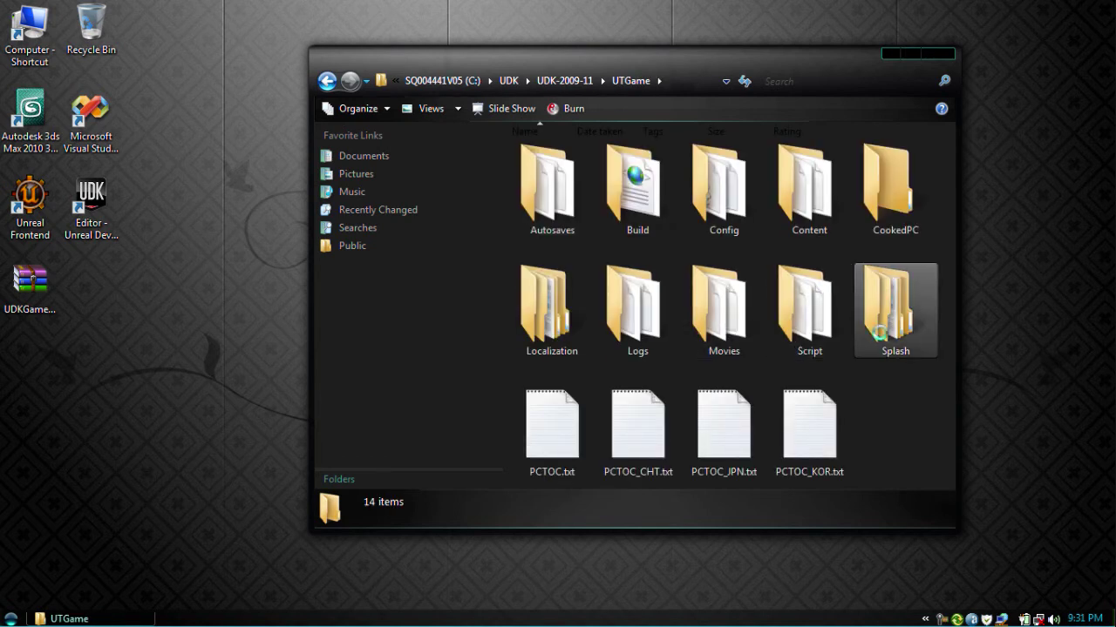
double_click(889, 301)
double_click(558, 154)
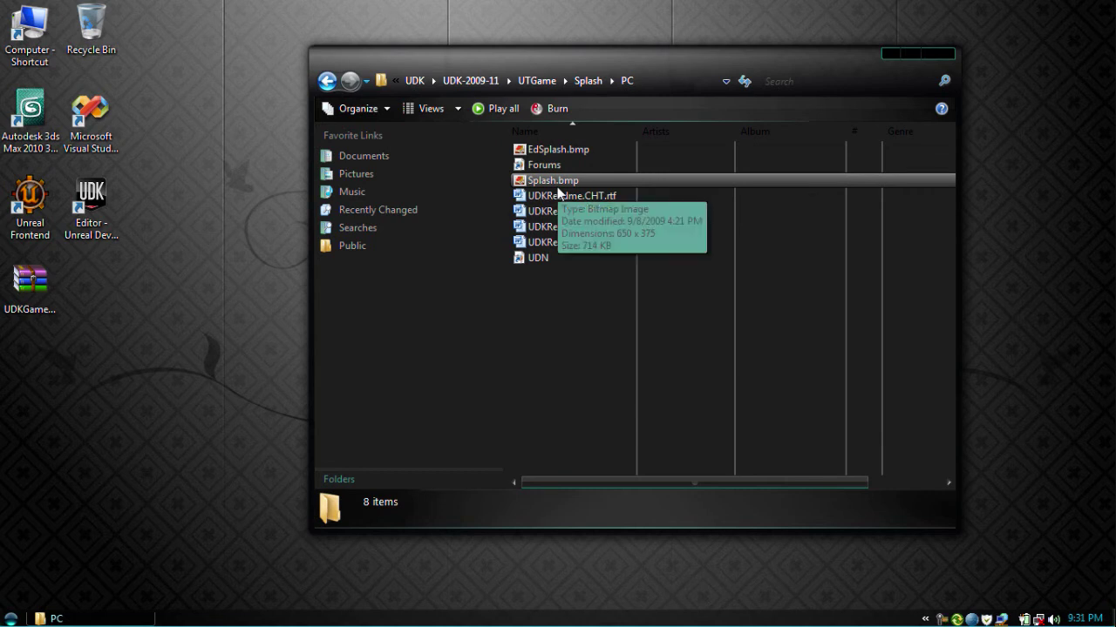
right_click(557, 186)
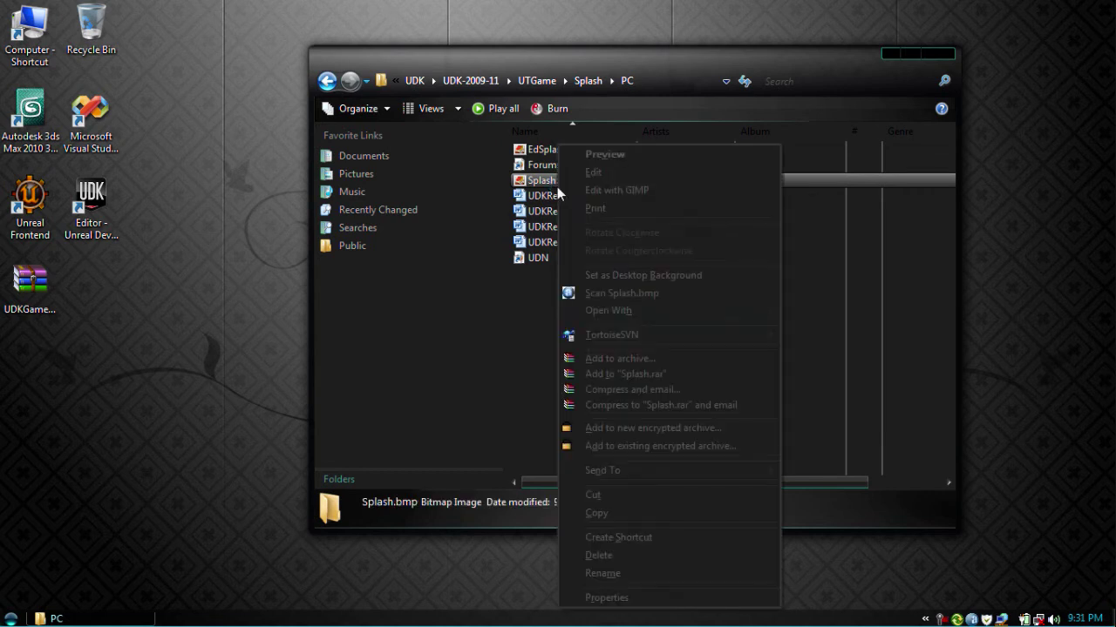
click(657, 174)
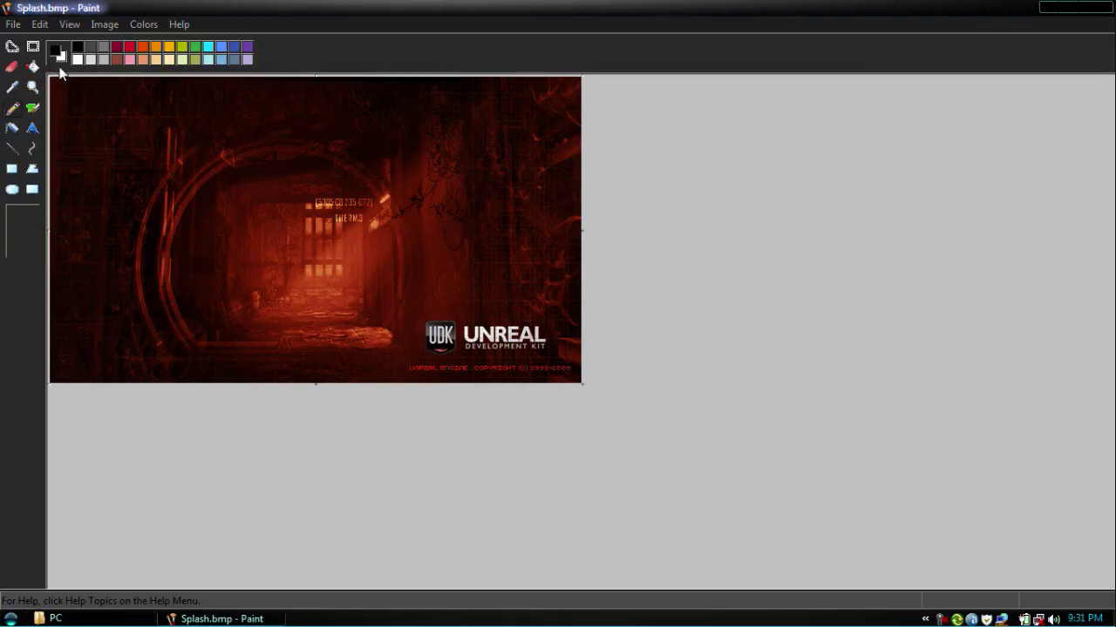
- Select the rectangular area around the UDK emblem on the splash image and clear the selection
click(31, 49)
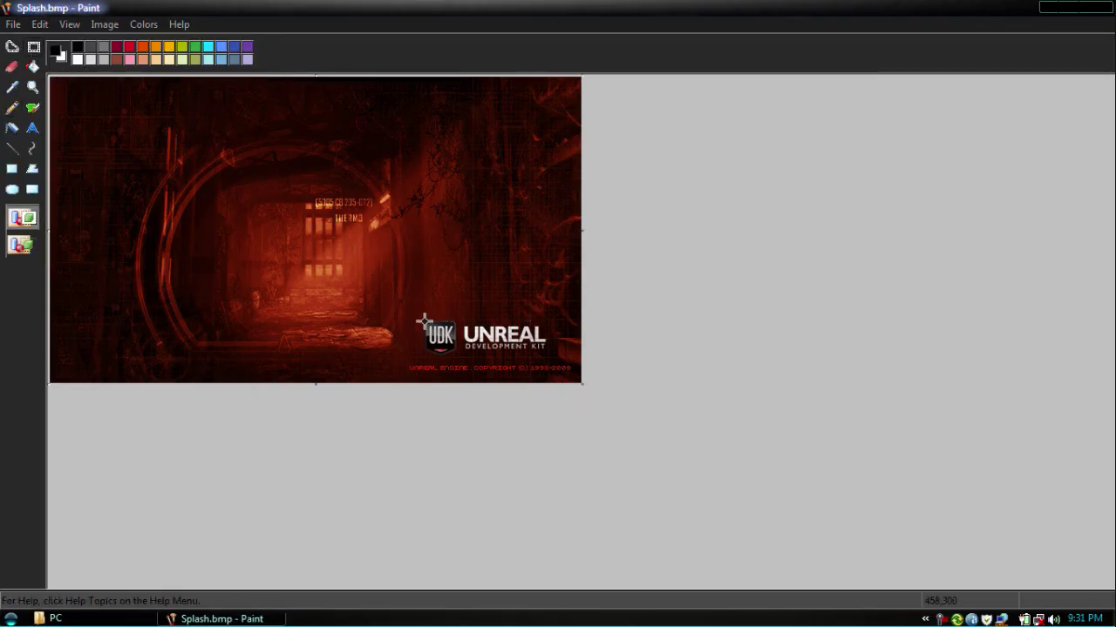
drag(424, 320, 457, 355)
click(640, 347)
- Add the text "Death Touch" in the Elephant font with a transparent background to the dark area above the tunnel in the splash image
click(19, 245)
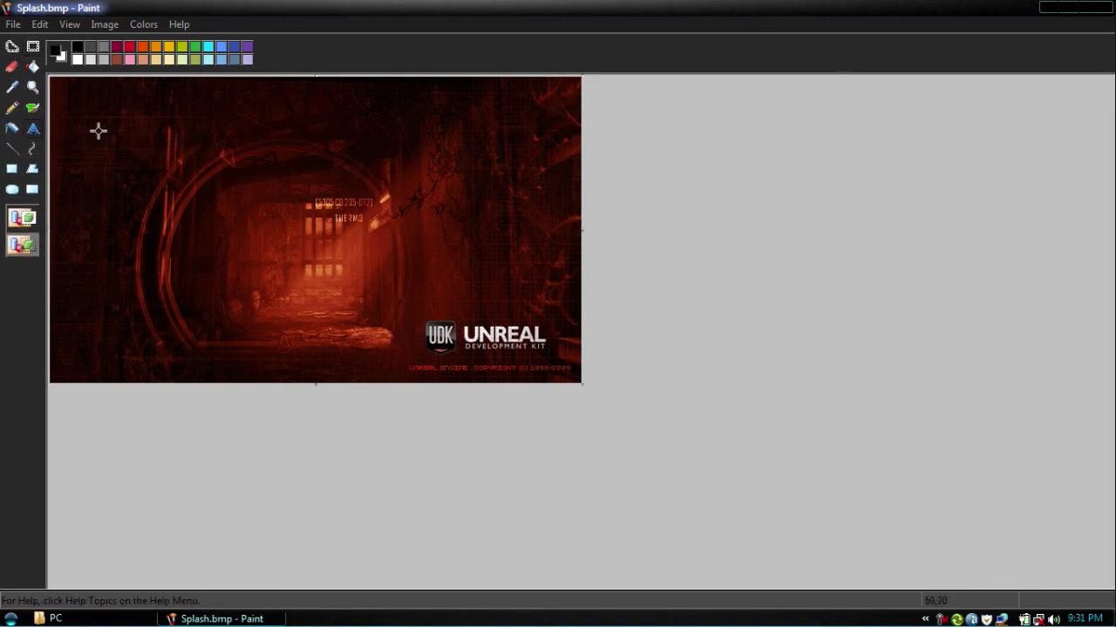
drag(80, 98, 287, 157)
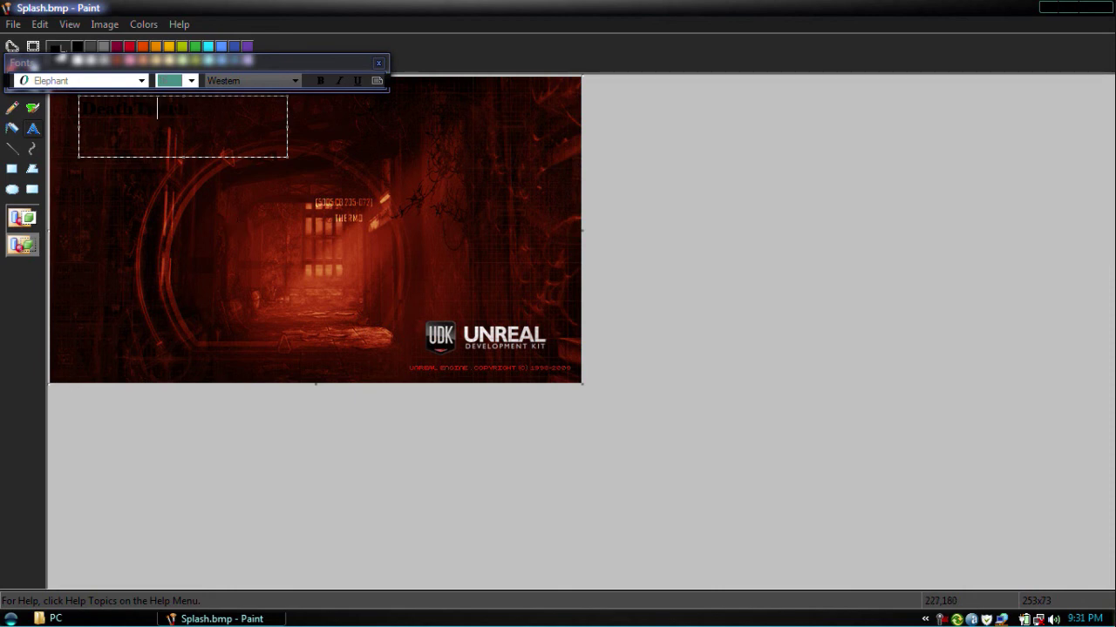
drag(39, 64, 546, 219)
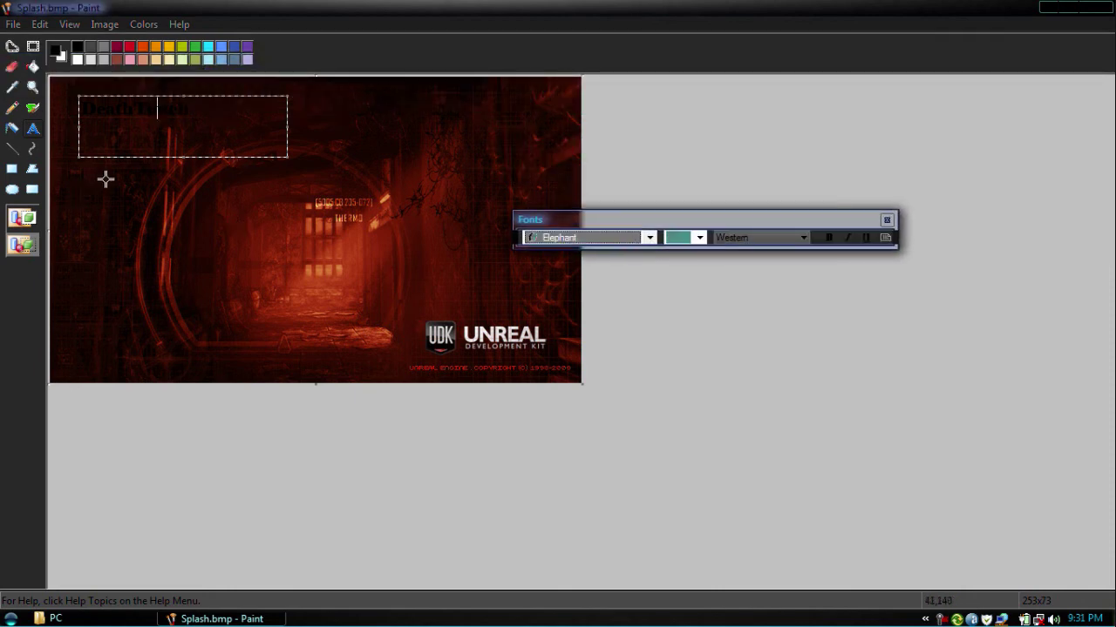
click(178, 113)
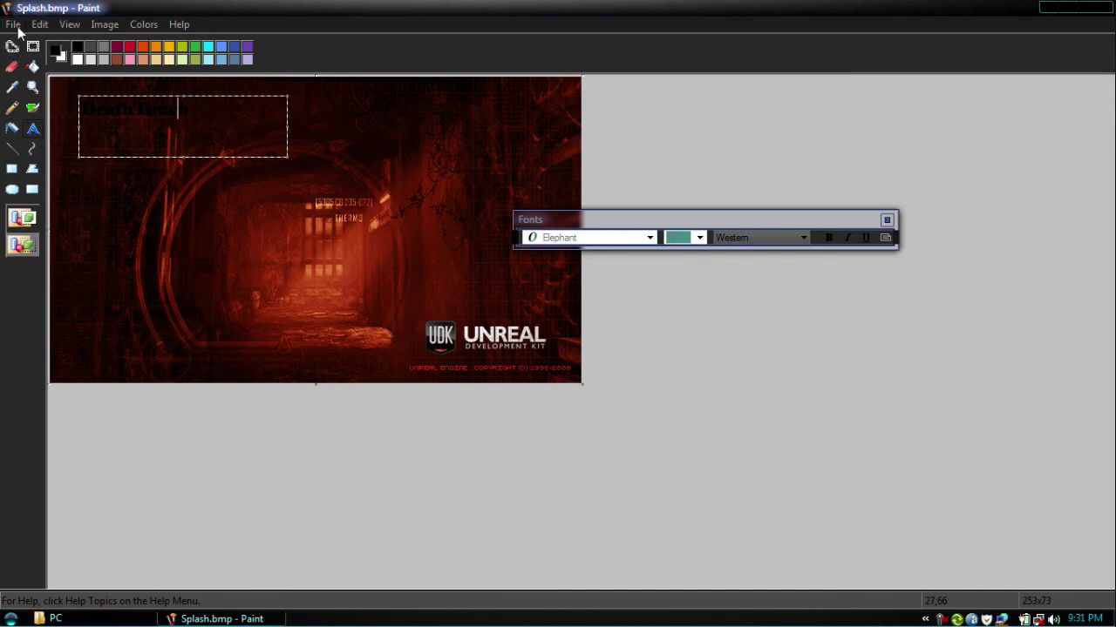
click(14, 24)
click(696, 82)
click(886, 220)
click(435, 165)
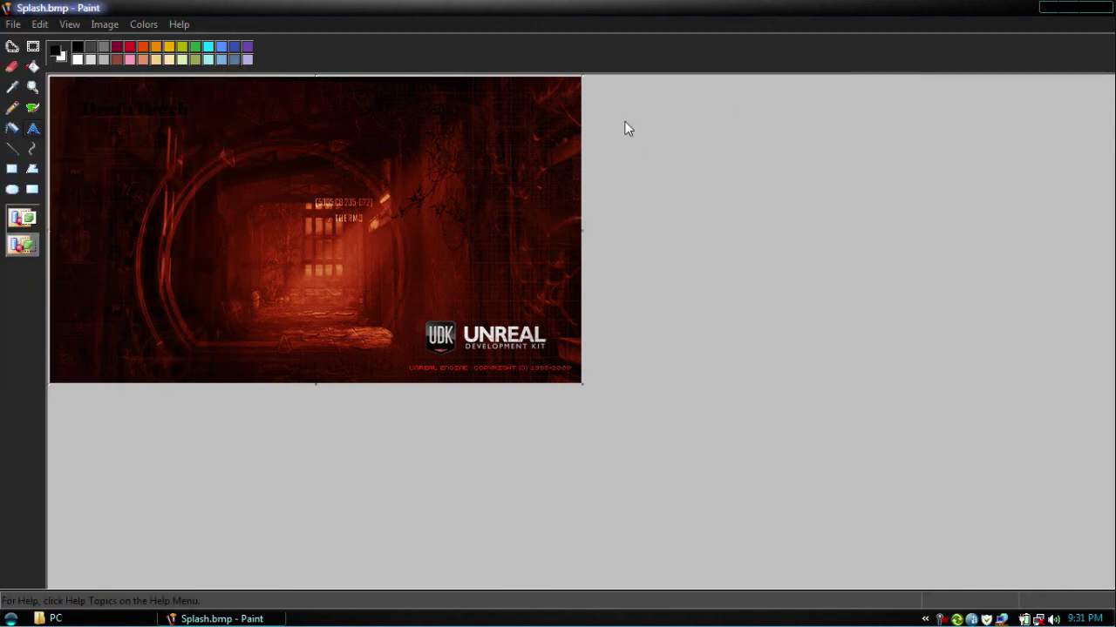
- Close Splash.bmp in Paint without saving the changes
click(32, 148)
click(32, 128)
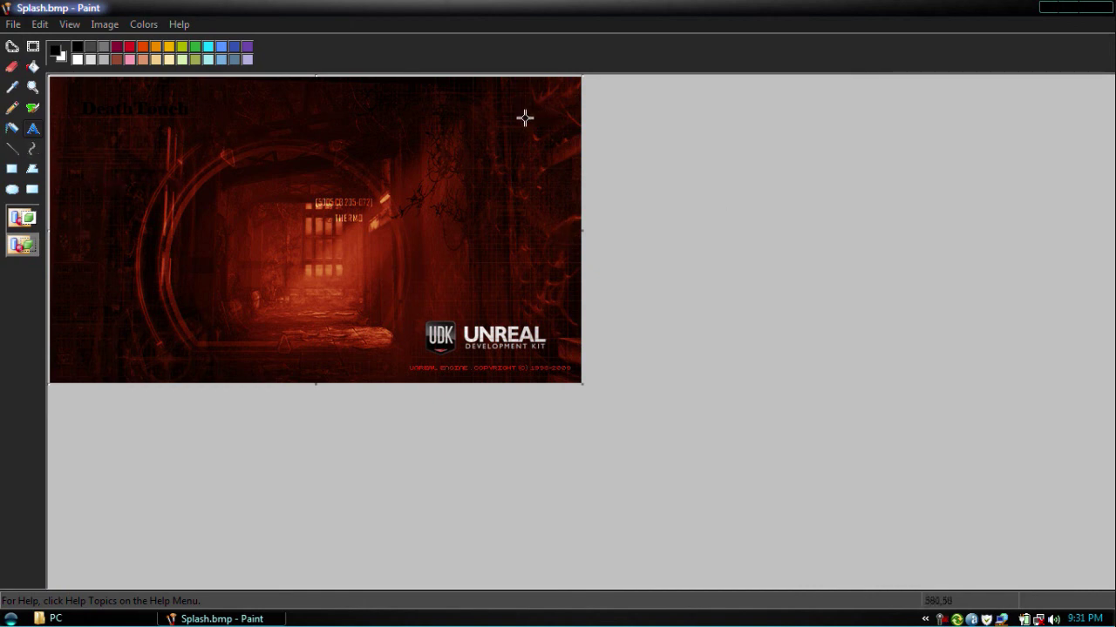
click(1096, 7)
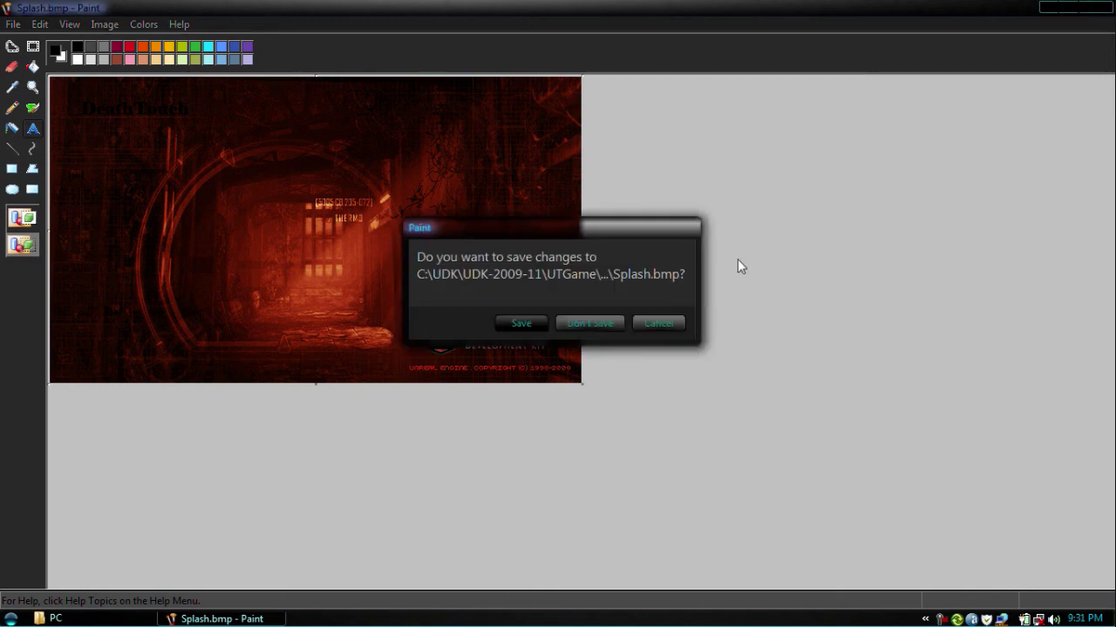
click(589, 323)
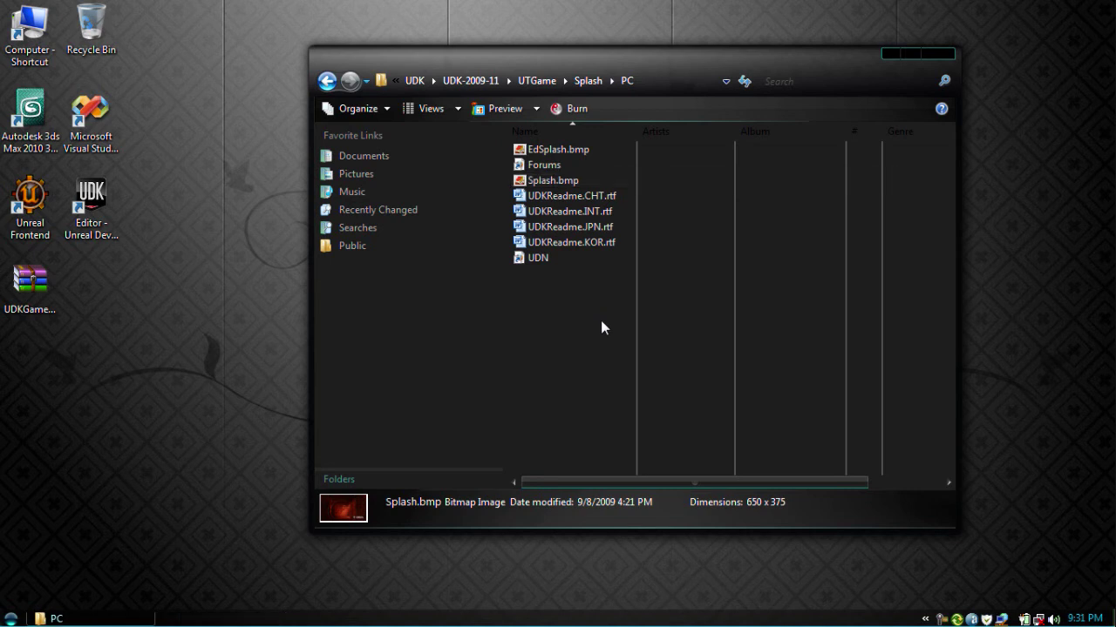
- Return to the UTGame folder in Windows Explorer and close the window
click(577, 82)
click(546, 84)
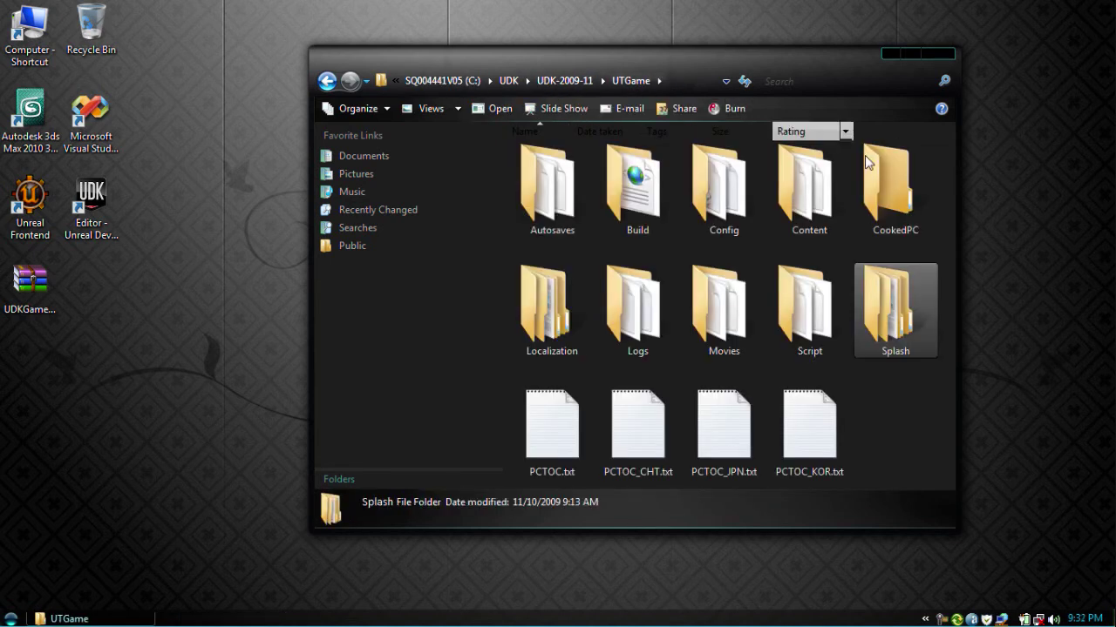
click(908, 428)
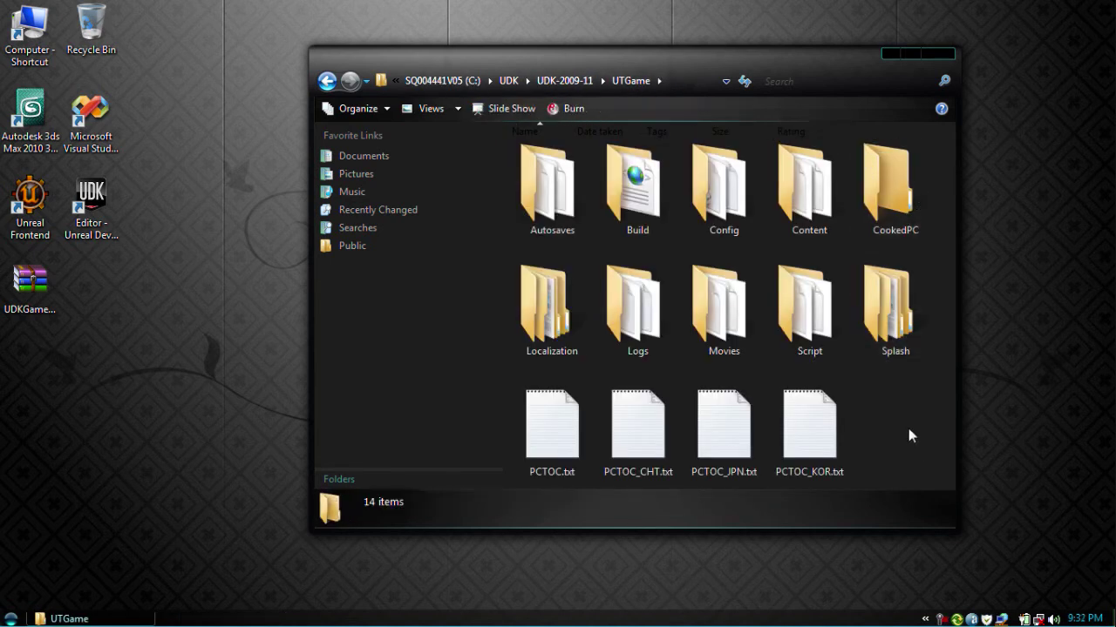
click(946, 56)
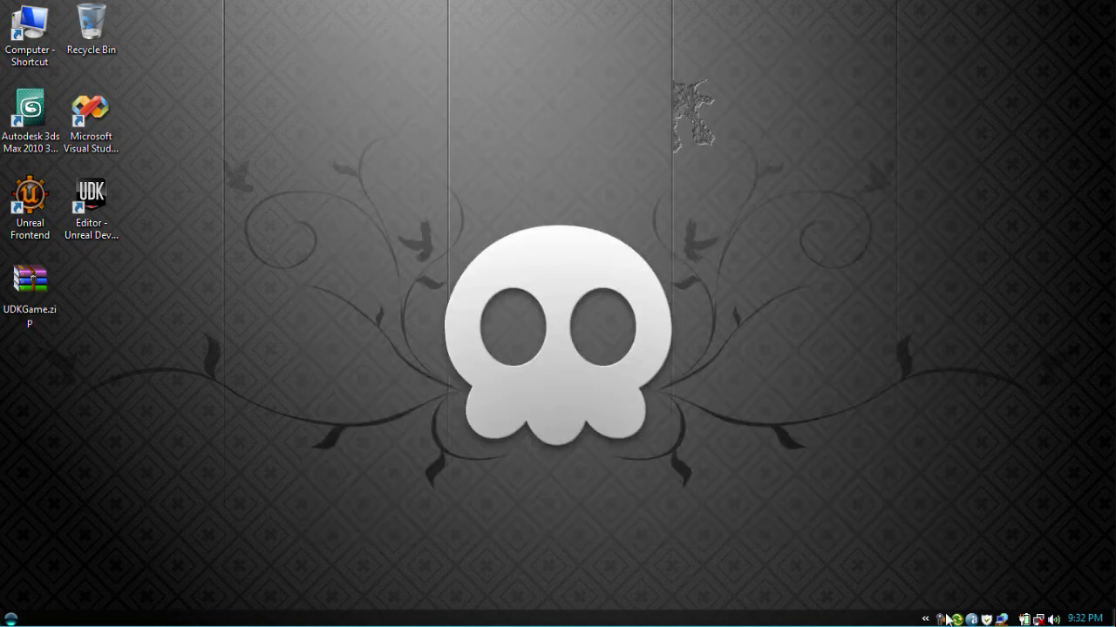